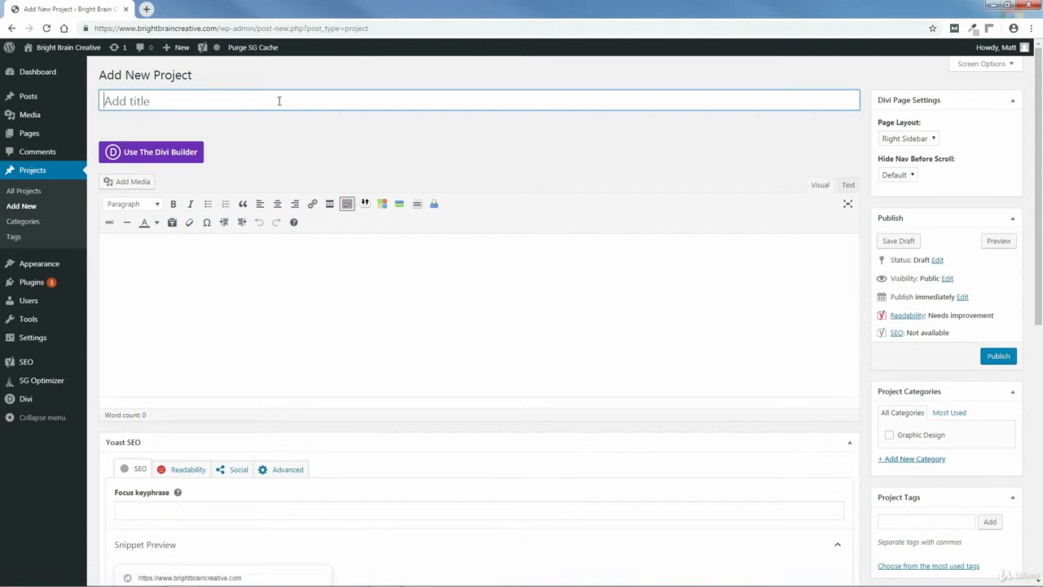
- Title the project "The Wild Life" and add a new project category Photography without a parent
{"action": "type", "text": "The Wild Life"}
{"action": "left_click_drag", "start_coordinate": [1041, 170], "coordinate": [1042, 280]}
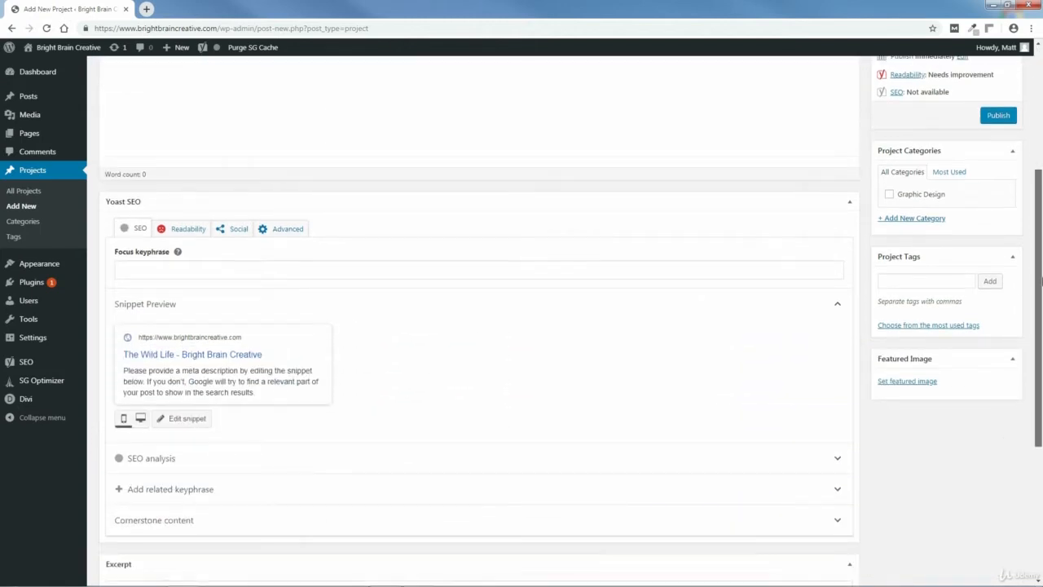
{"action": "left_click", "coordinate": [909, 219]}
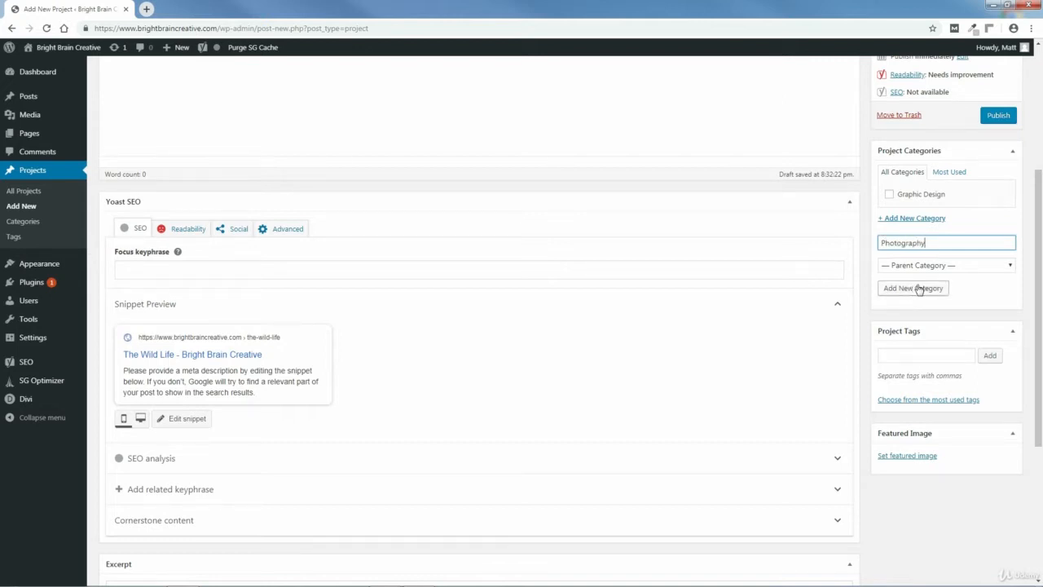
{"action": "left_click", "coordinate": [935, 269]}
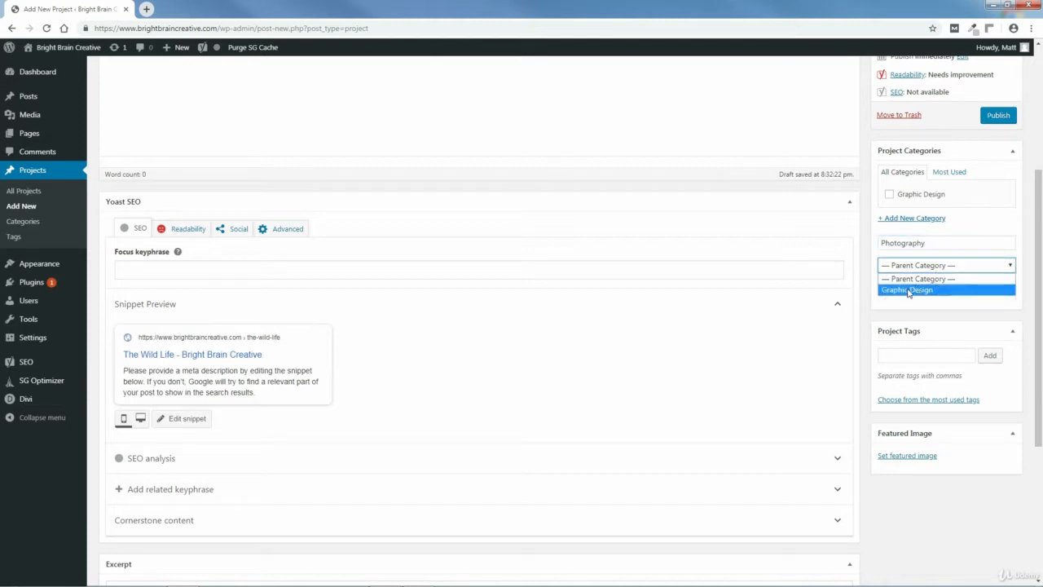
{"action": "left_click", "coordinate": [972, 234]}
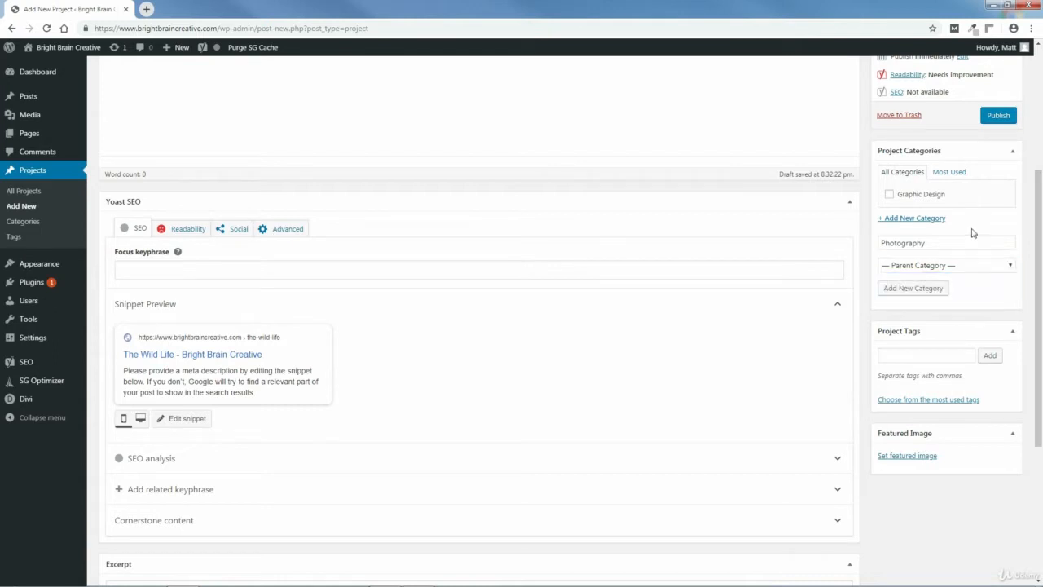
{"action": "left_click", "coordinate": [912, 289]}
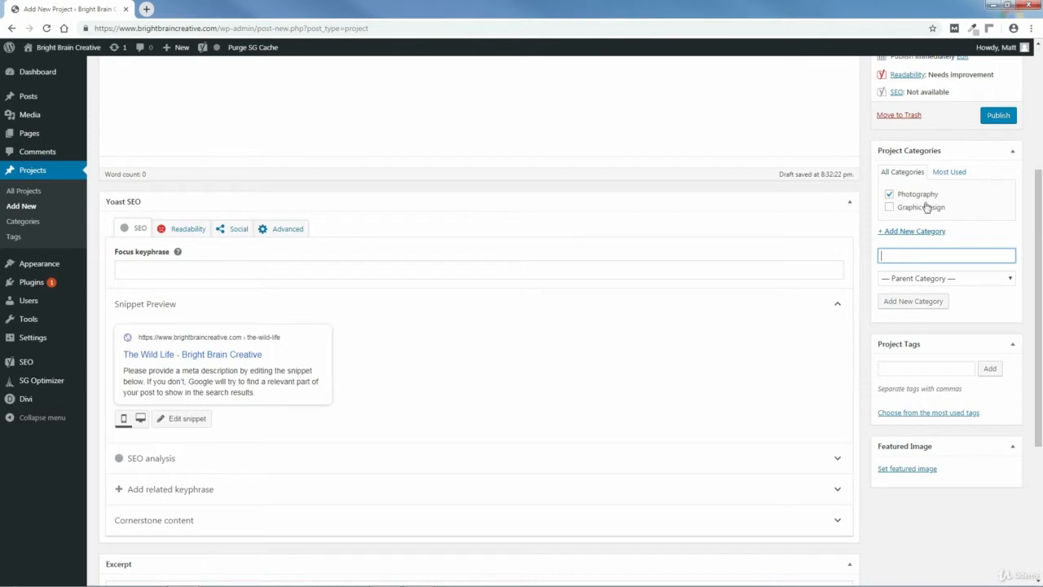
- Upload Los-Angeles-Photographer-Lion-Portrait.jpg from the portfolio's WILDLIFE image folder for the featured image
{"action": "left_click", "coordinate": [907, 470]}
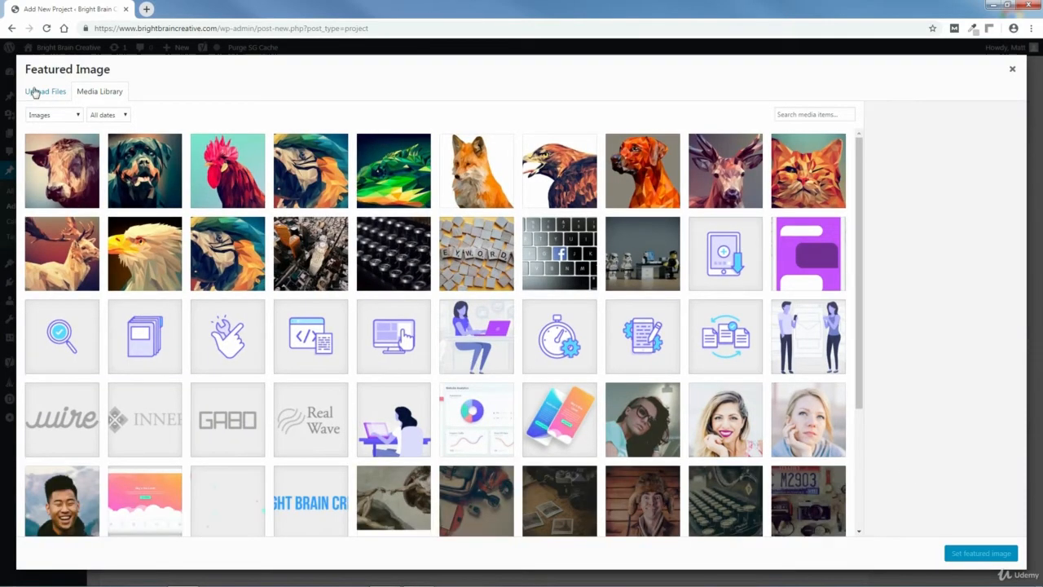
{"action": "left_click", "coordinate": [42, 92]}
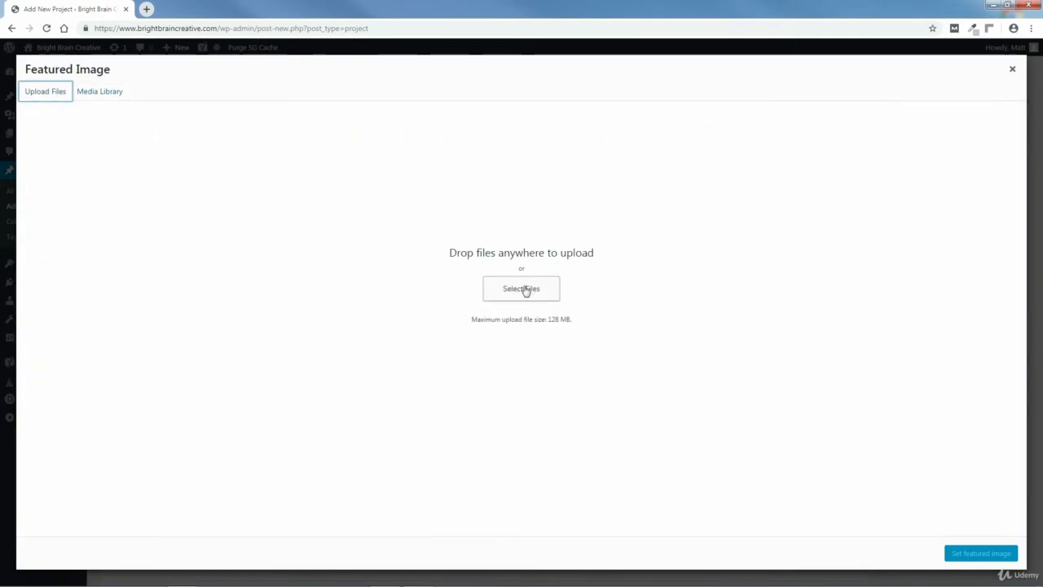
{"action": "left_click", "coordinate": [526, 291]}
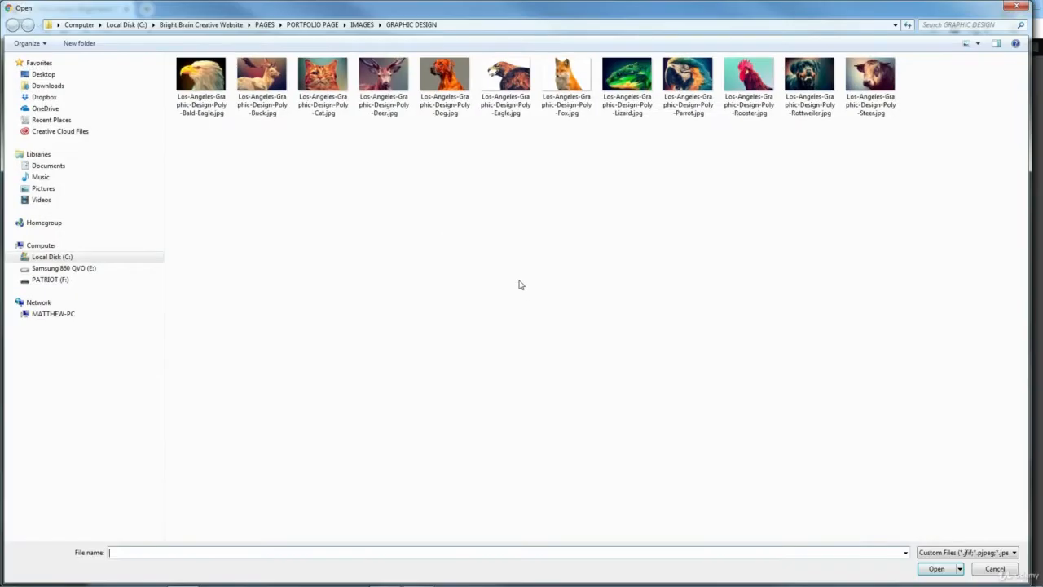
{"action": "left_click", "coordinate": [309, 26]}
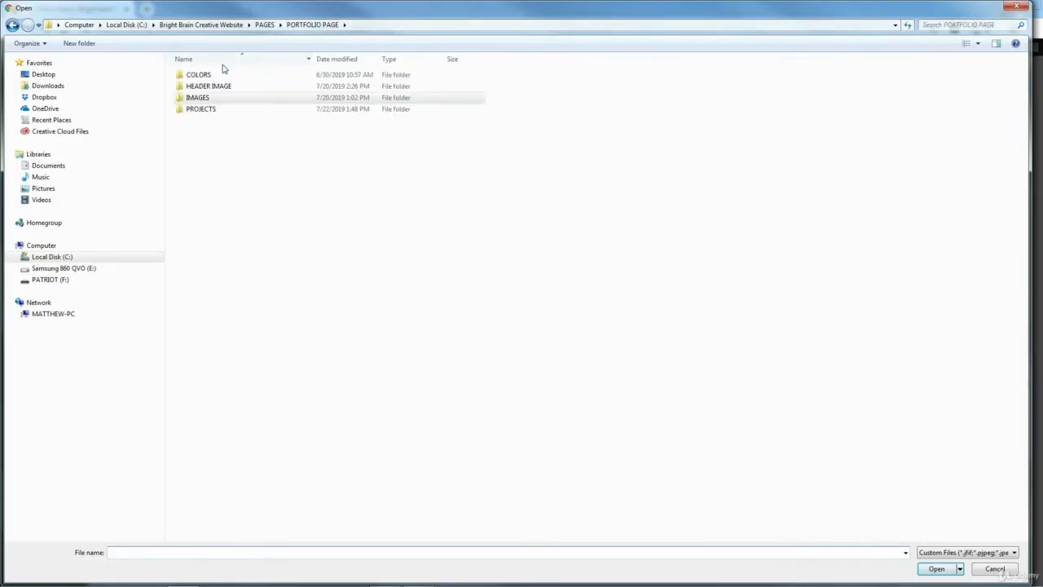
{"action": "double_click", "coordinate": [204, 111]}
{"action": "left_click", "coordinate": [13, 26]}
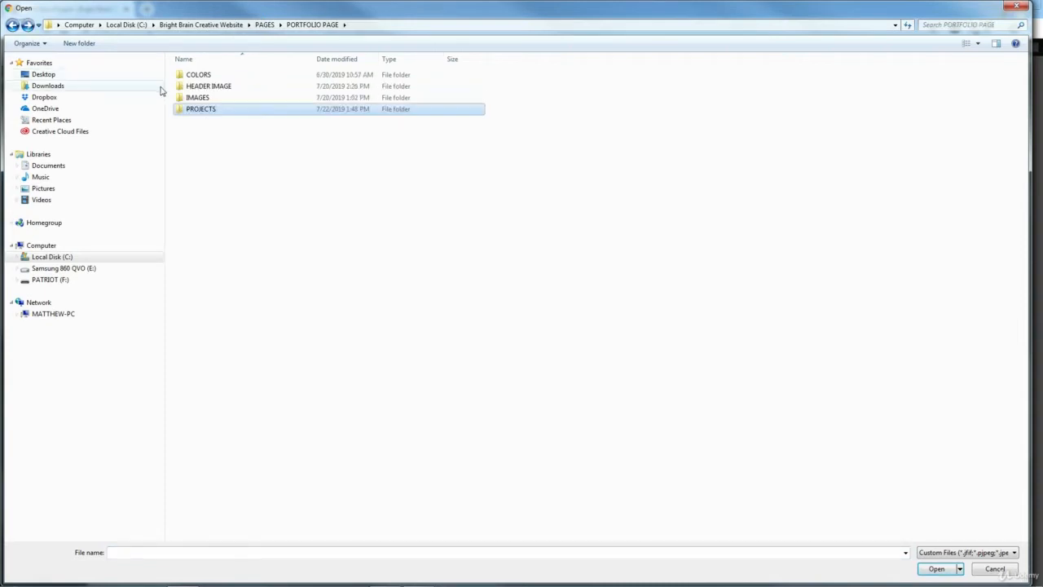
{"action": "double_click", "coordinate": [196, 98]}
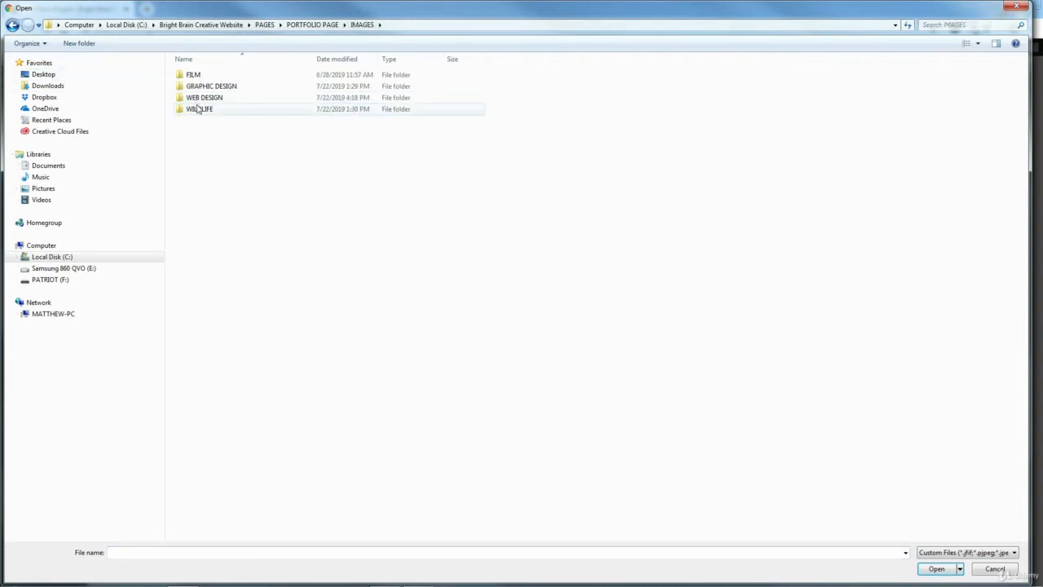
{"action": "double_click", "coordinate": [199, 109]}
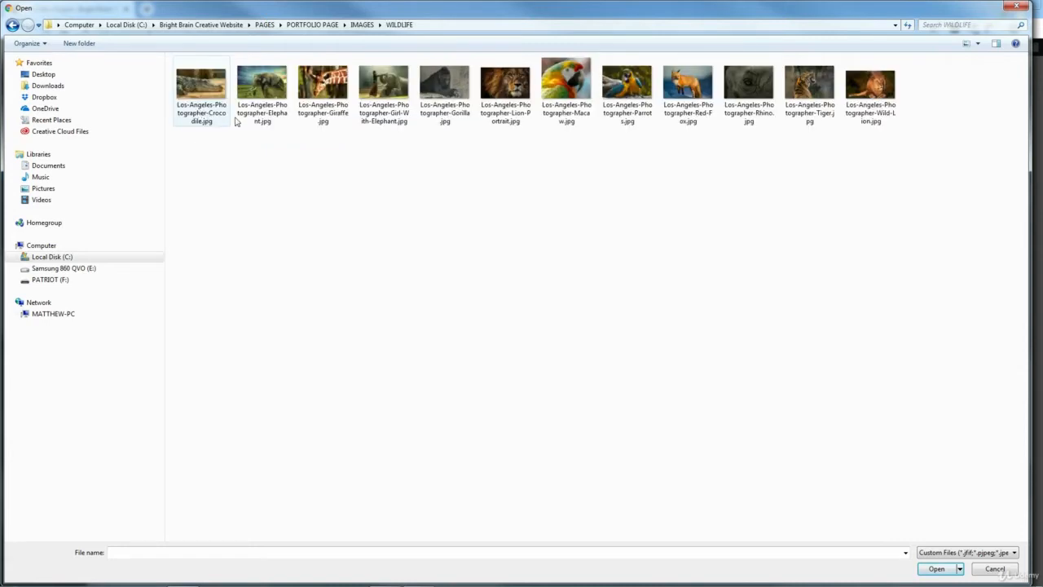
{"action": "left_click", "coordinate": [504, 90]}
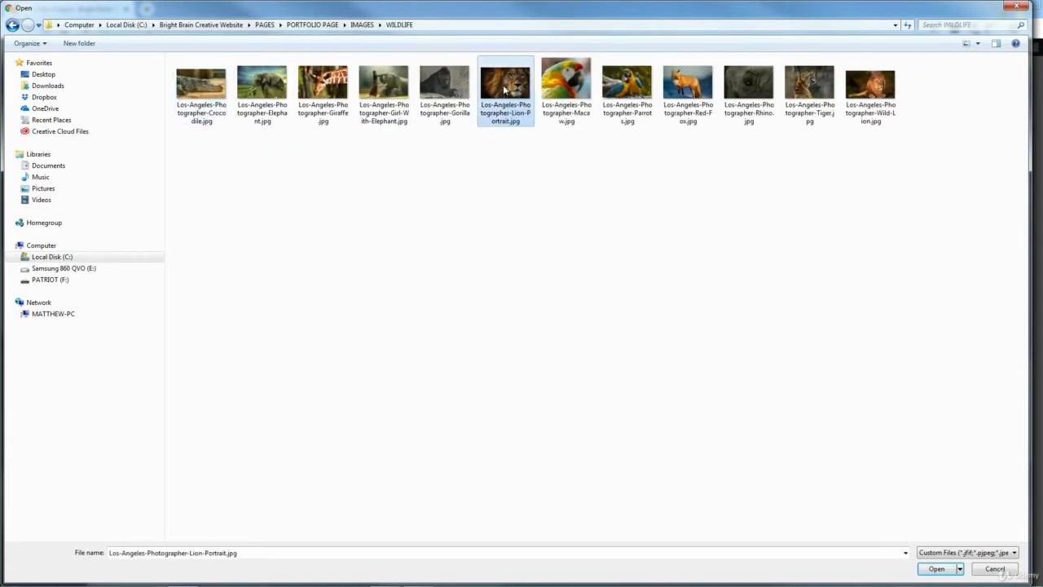
{"action": "left_click", "coordinate": [936, 568]}
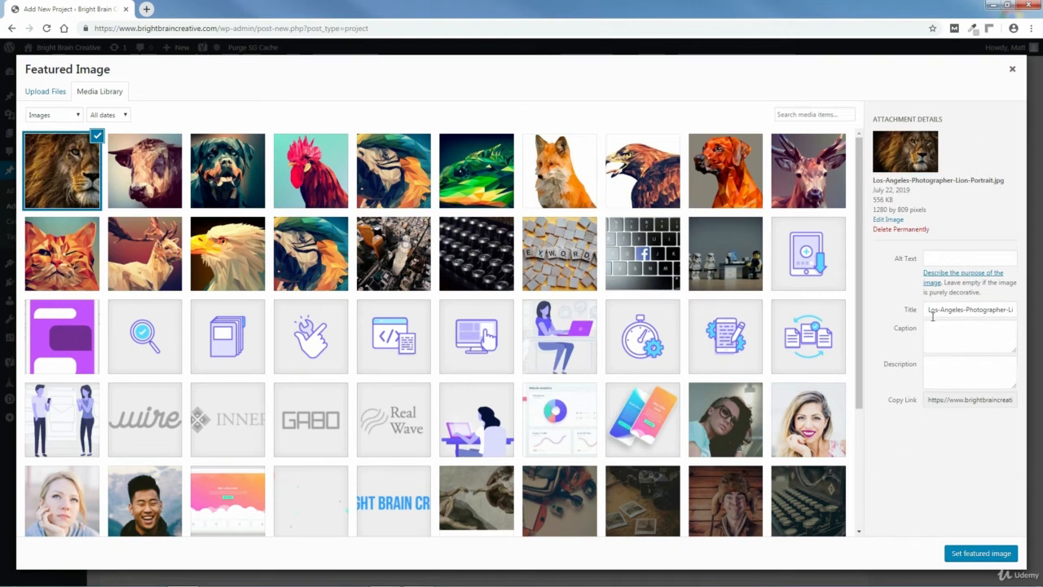
- Set the uploaded lion portrait as the project's featured image, keeping its title and leaving the caption empty
{"action": "left_click_drag", "start_coordinate": [930, 312], "coordinate": [1014, 310]}
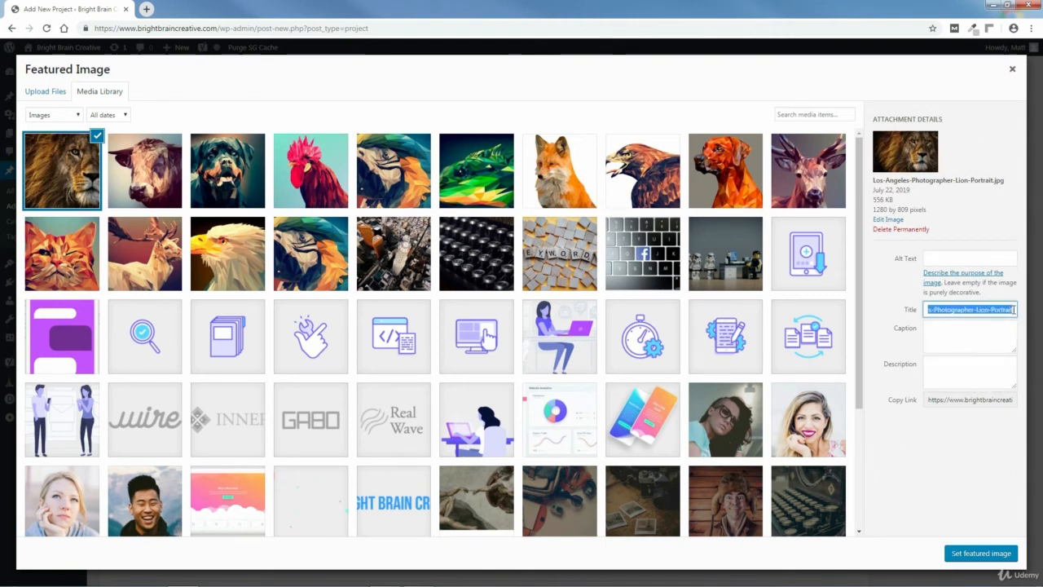
{"action": "left_click", "coordinate": [973, 330]}
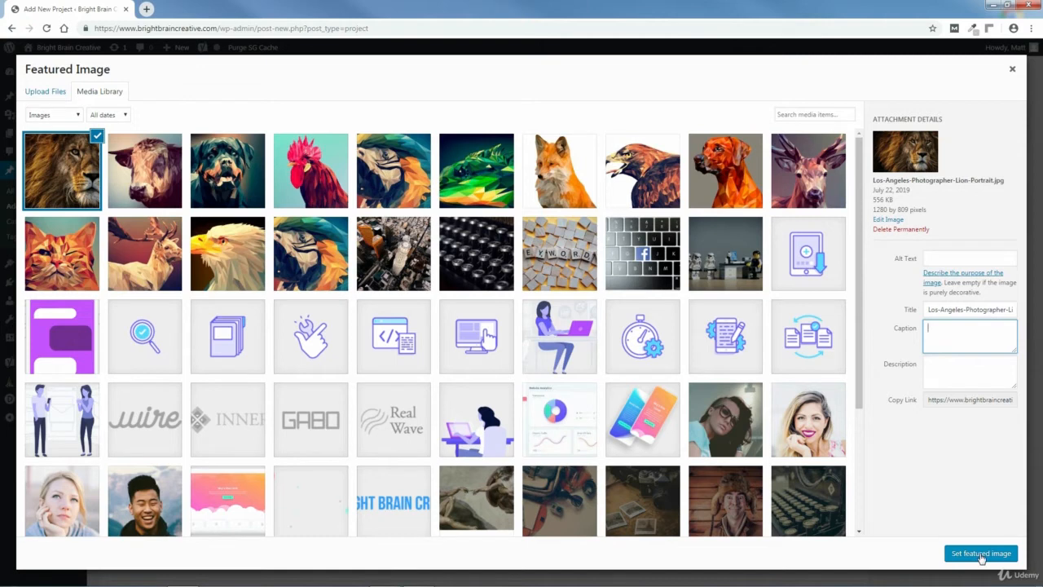
{"action": "left_click", "coordinate": [982, 553]}
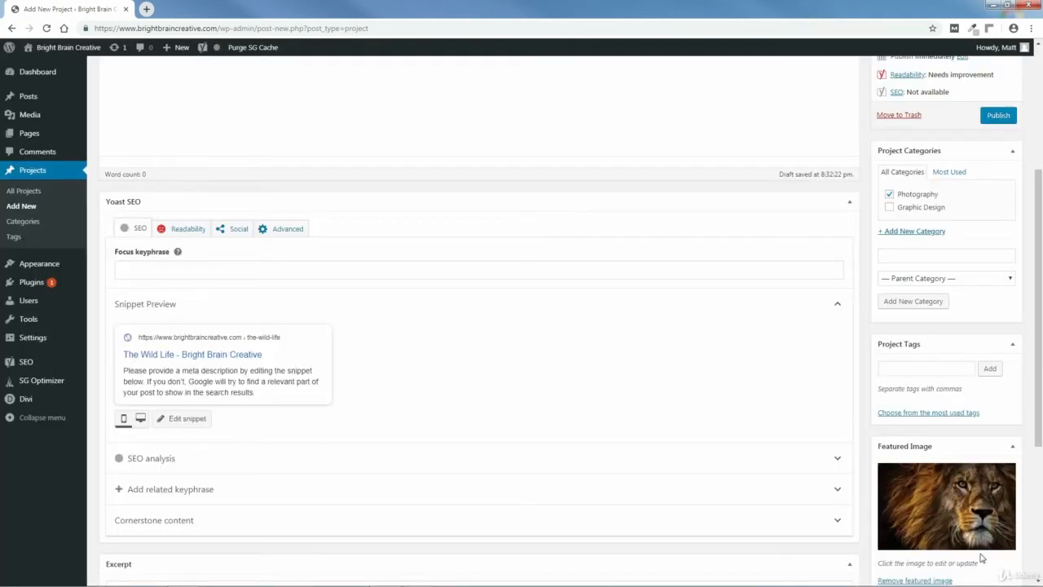
- Publish the project and open it for front-end editing with the Divi Builder
{"action": "left_click_drag", "start_coordinate": [1040, 408], "coordinate": [1042, 287]}
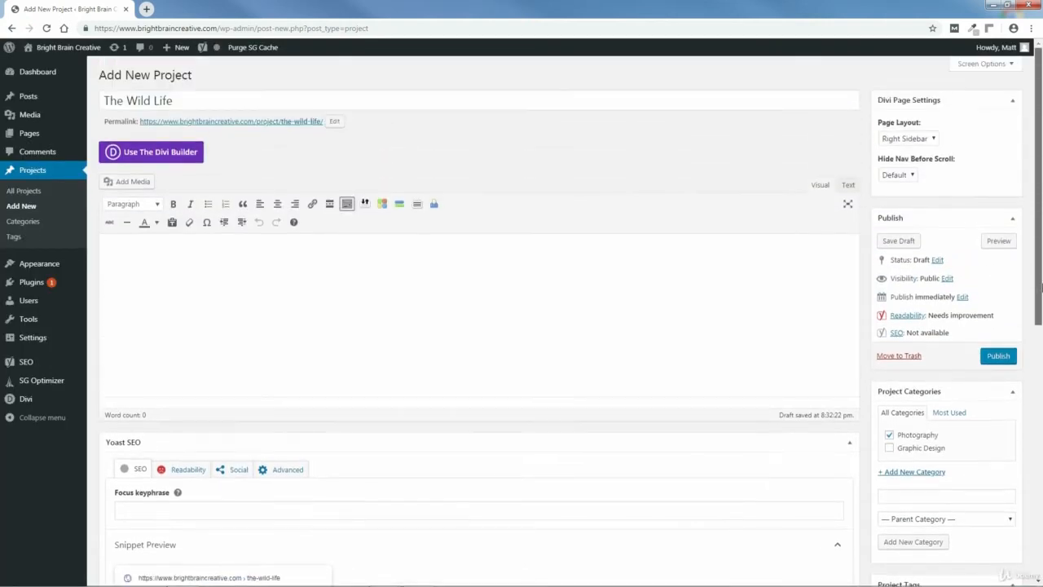
{"action": "left_click", "coordinate": [998, 357]}
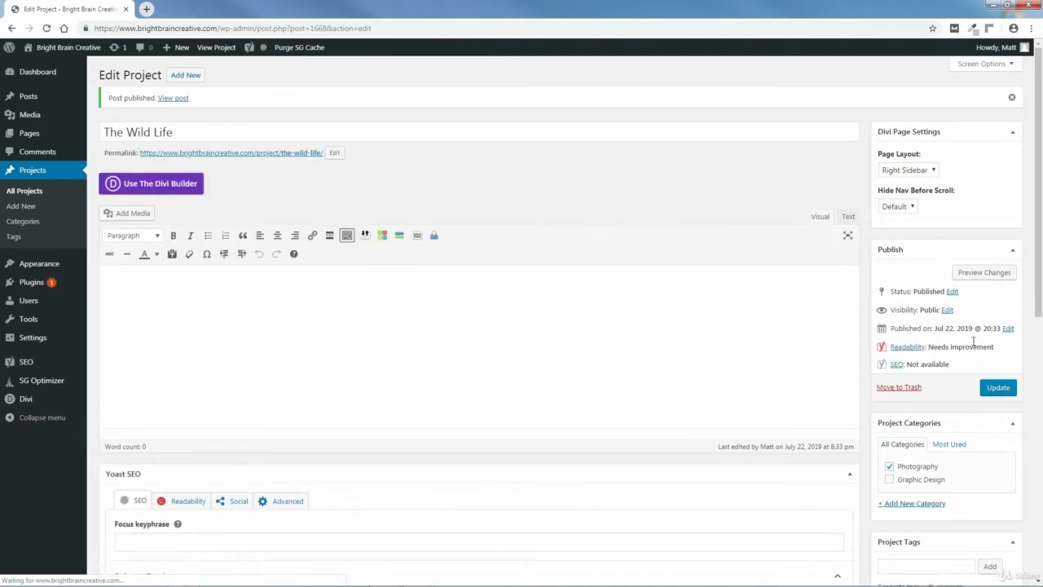
{"action": "left_click", "coordinate": [154, 184]}
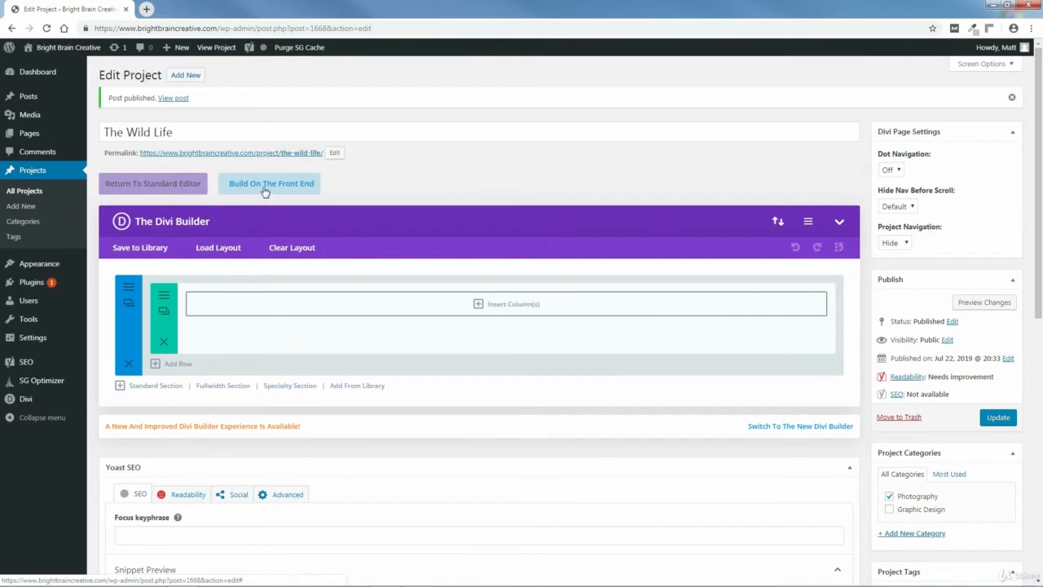
{"action": "left_click", "coordinate": [268, 186]}
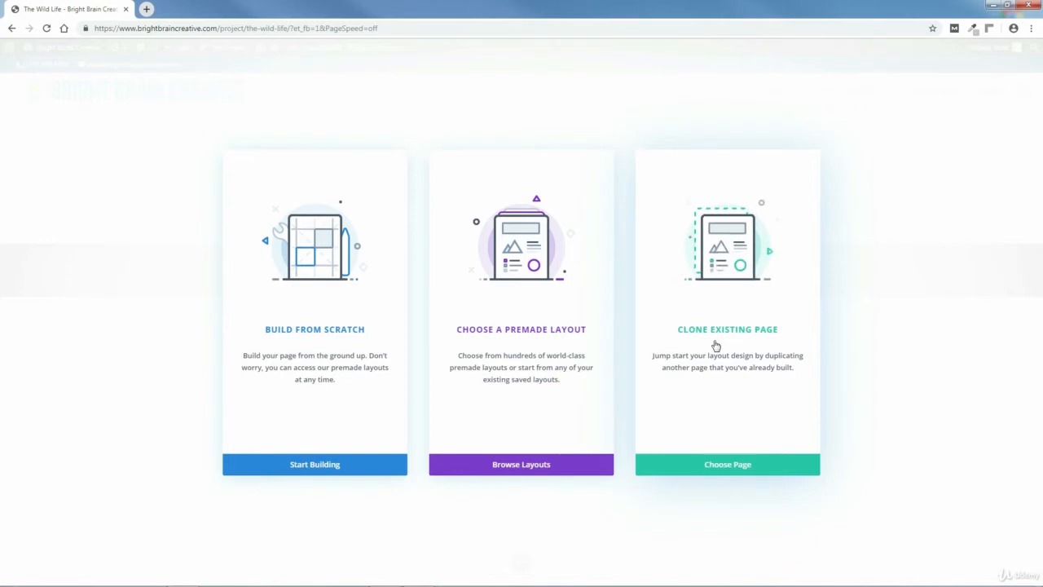
- Load the saved Gallery Page layout into the project from the layout library
{"action": "left_click", "coordinate": [728, 465]}
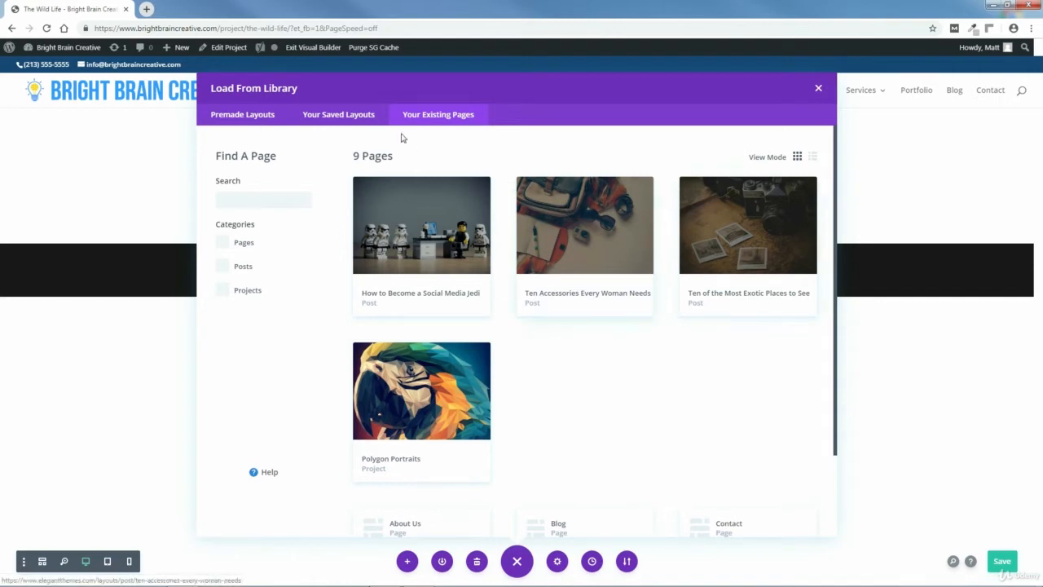
{"action": "left_click", "coordinate": [340, 116]}
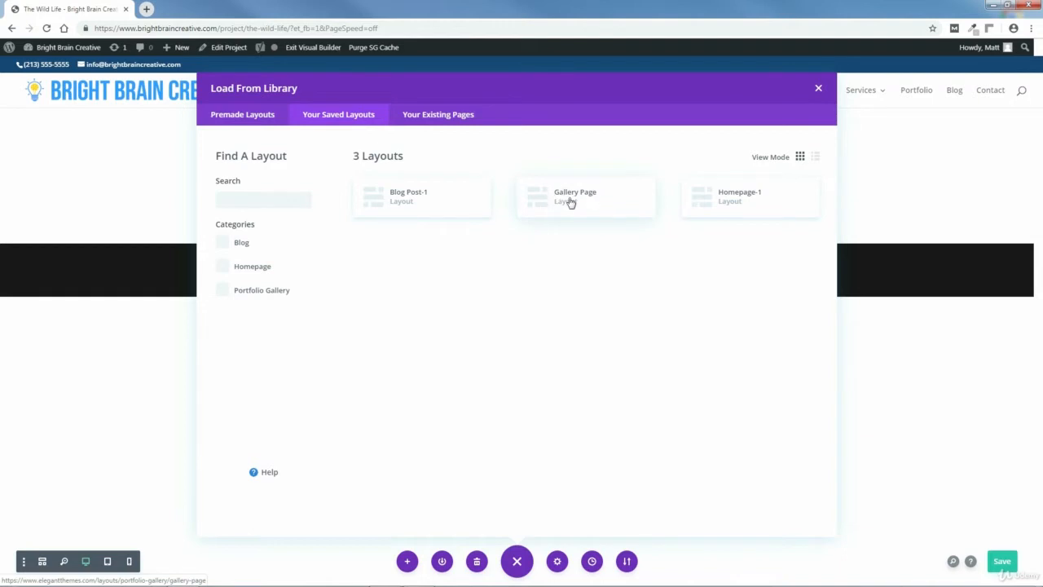
{"action": "left_click", "coordinate": [816, 157]}
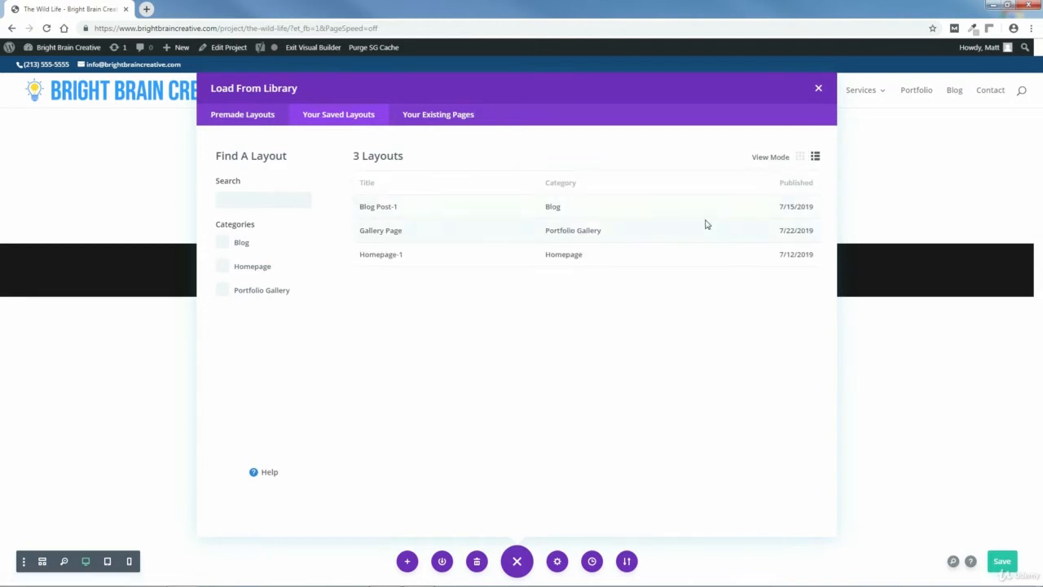
{"action": "left_click", "coordinate": [801, 158]}
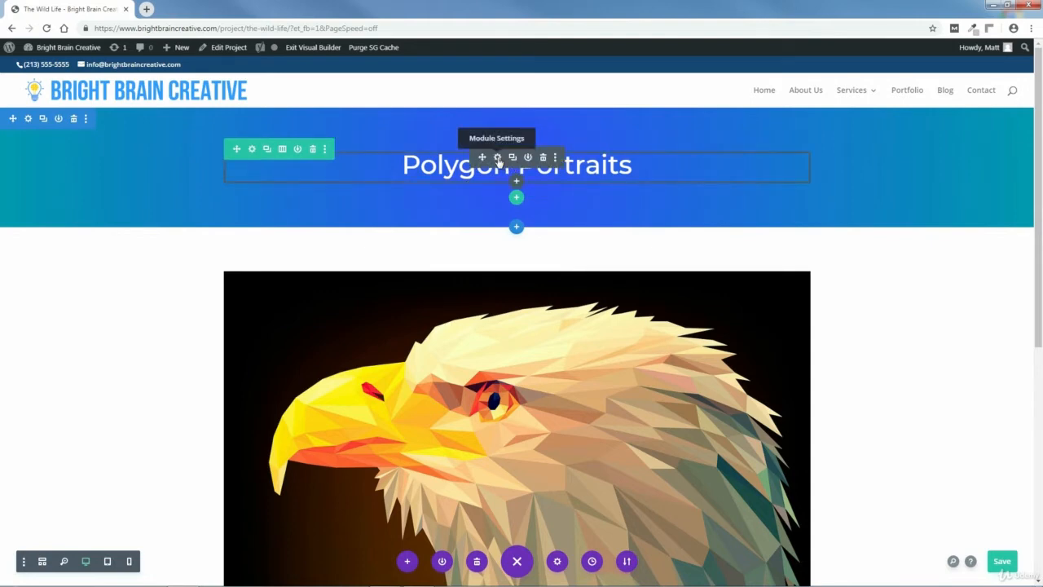
- Replace the banner's heading text with "The Wild Life" and save the text module
{"action": "left_click", "coordinate": [498, 158]}
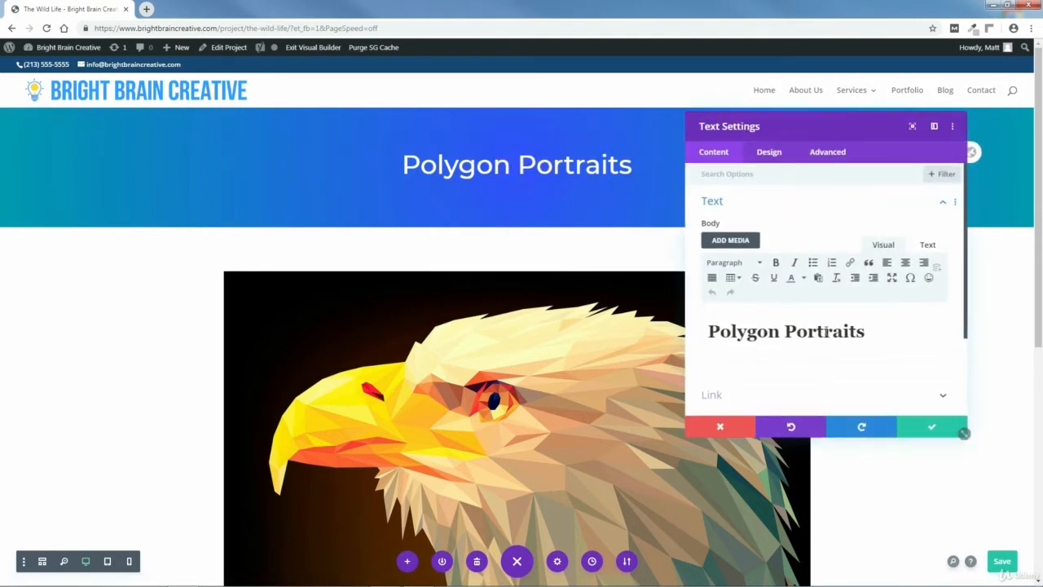
{"action": "left_click_drag", "start_coordinate": [865, 331], "coordinate": [708, 331]}
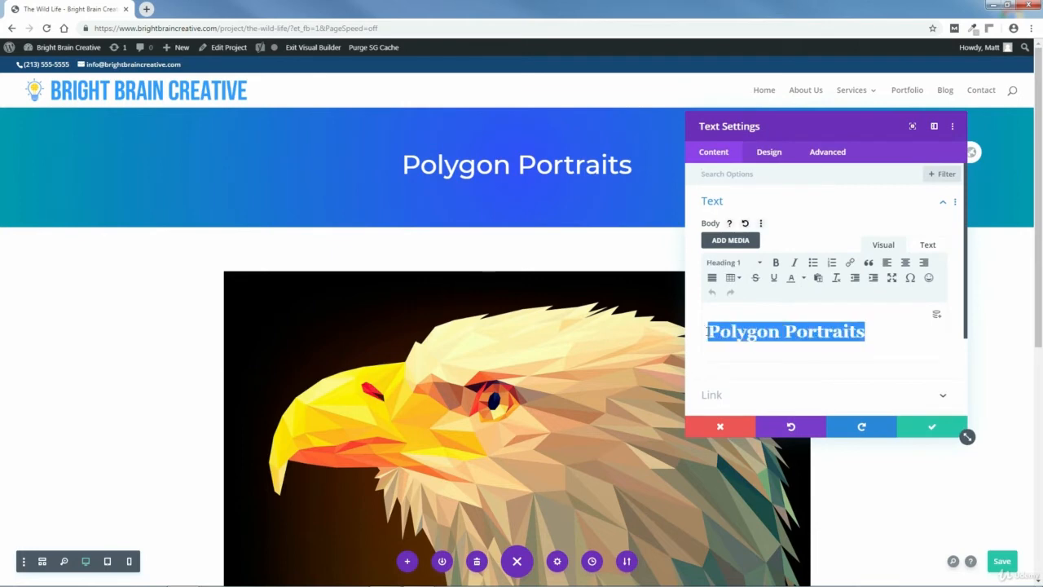
{"action": "type", "text": "The "}
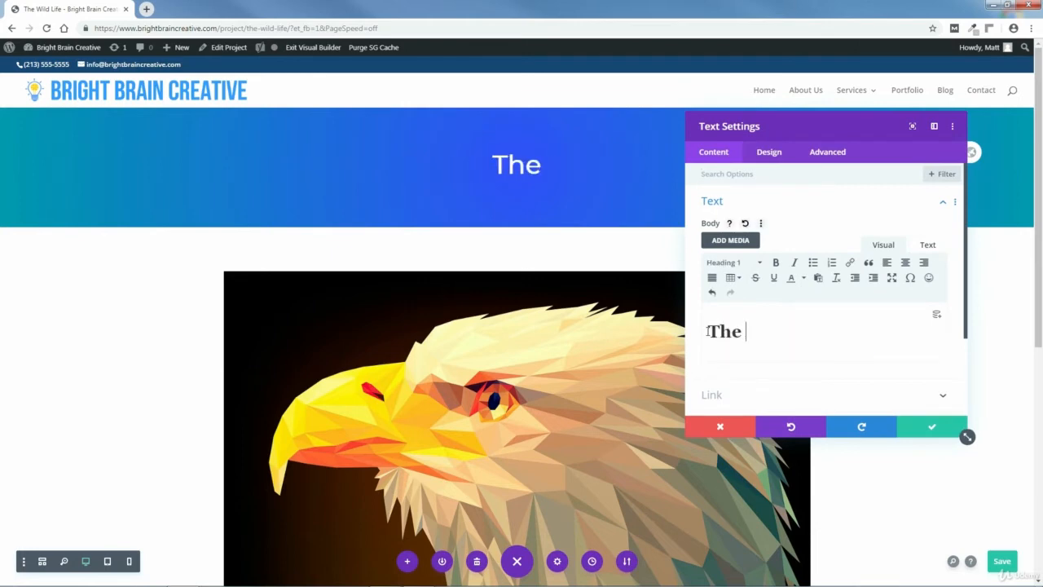
{"action": "type", "text": "Wild Life"}
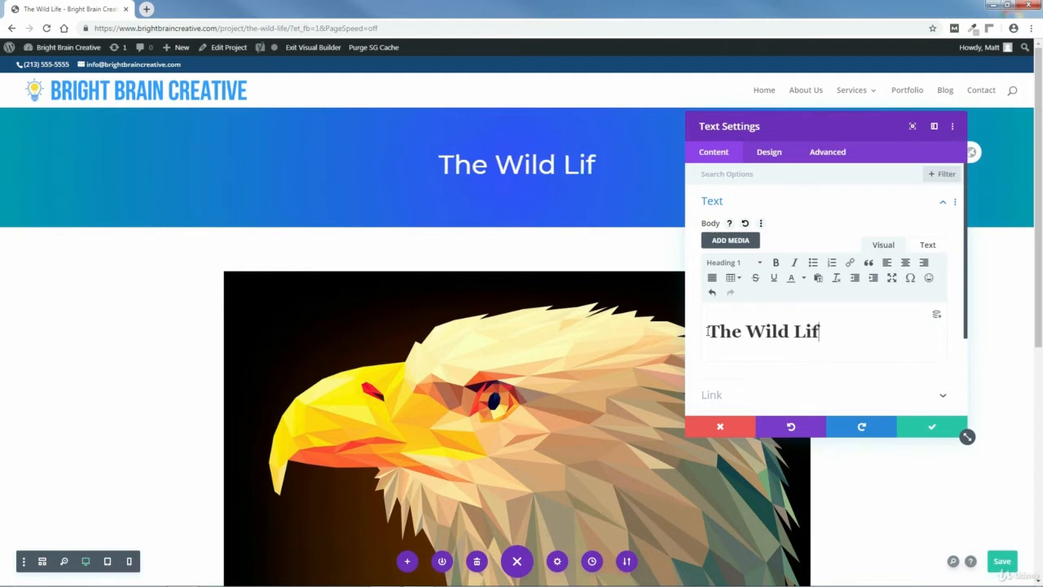
{"action": "left_click", "coordinate": [932, 427]}
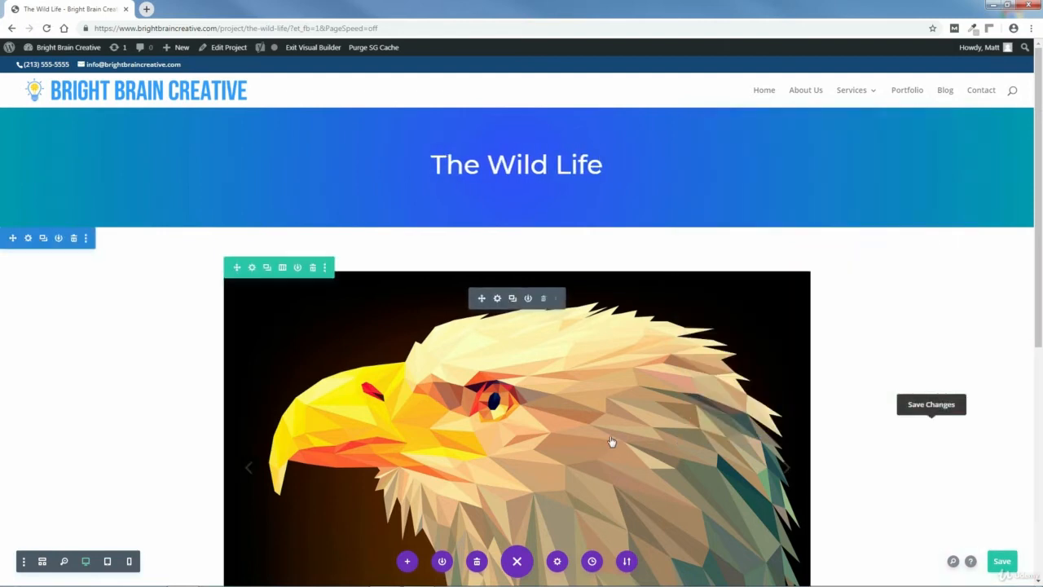
- Open the gallery module's settings and remove all of its existing animal illustrations
{"action": "left_click", "coordinate": [497, 299]}
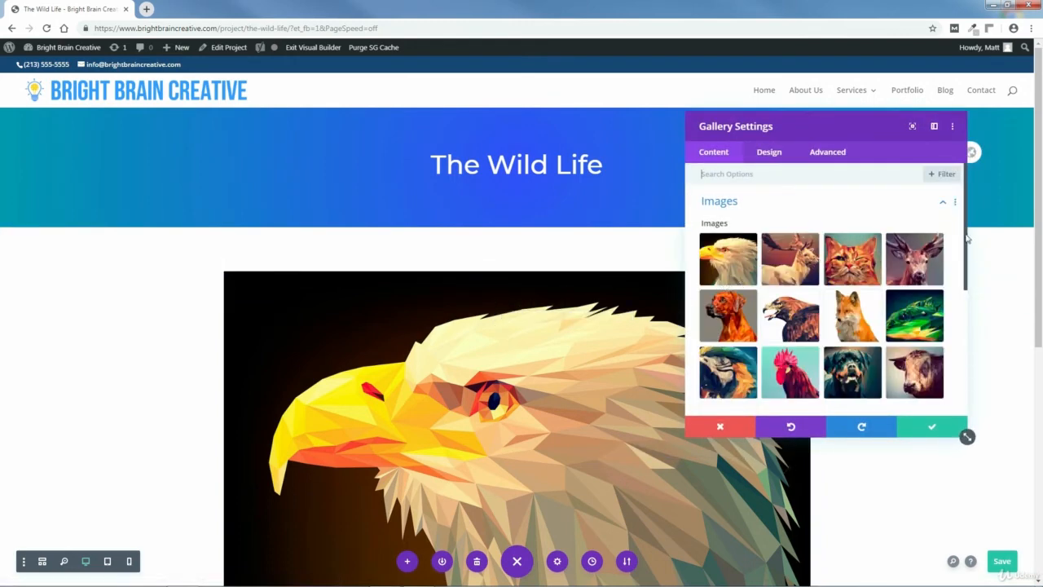
{"action": "scroll", "coordinate": [966, 241], "scroll_direction": "down", "scroll_amount": 2}
{"action": "scroll", "coordinate": [960, 247], "scroll_direction": "up", "scroll_amount": 1}
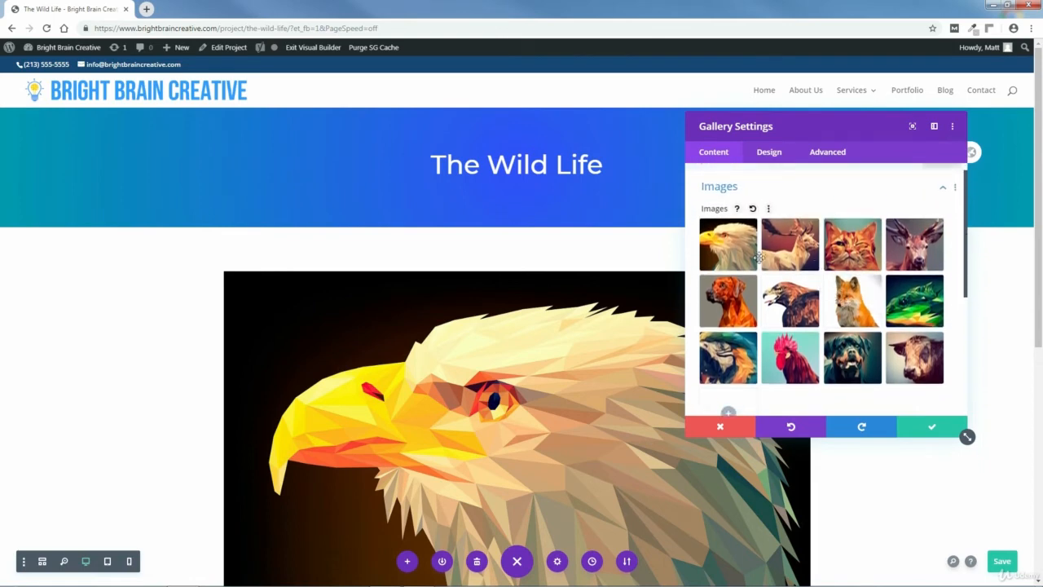
{"action": "mouse_move", "coordinate": [749, 235]}
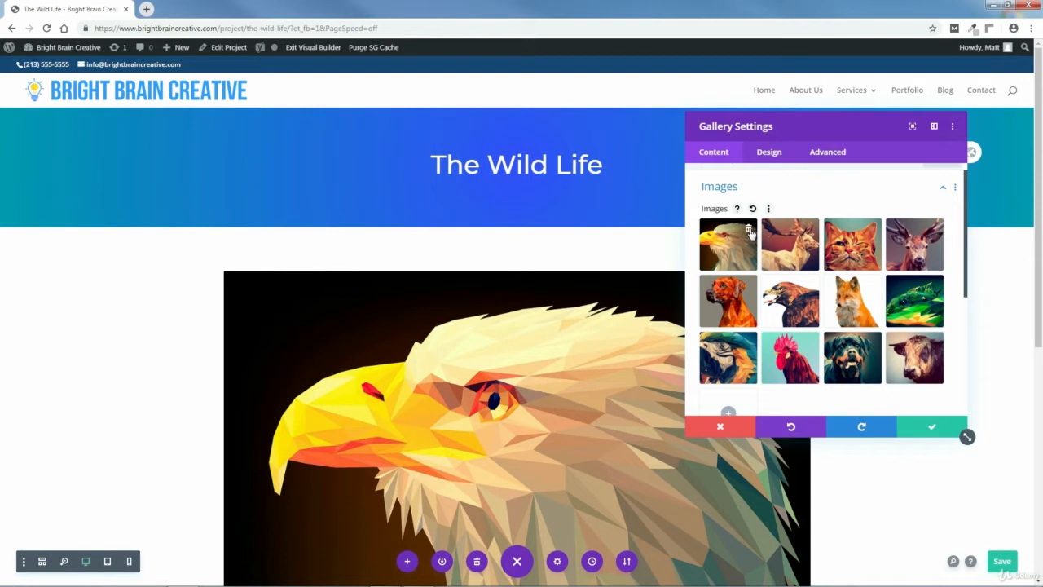
{"action": "left_click", "coordinate": [749, 232]}
{"action": "left_click", "coordinate": [749, 232]}
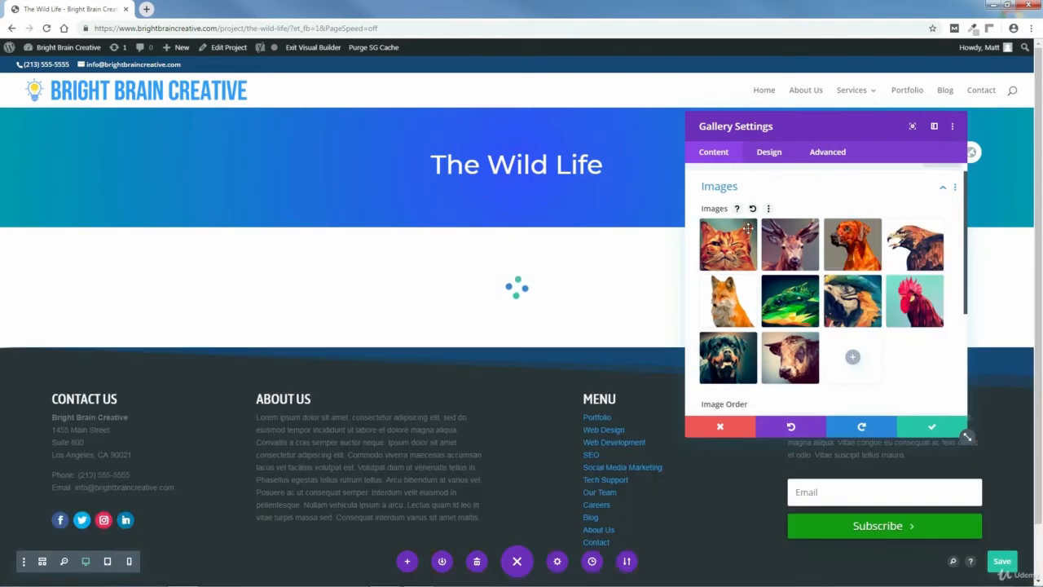
{"action": "left_click", "coordinate": [749, 232]}
{"action": "left_click", "coordinate": [749, 231]}
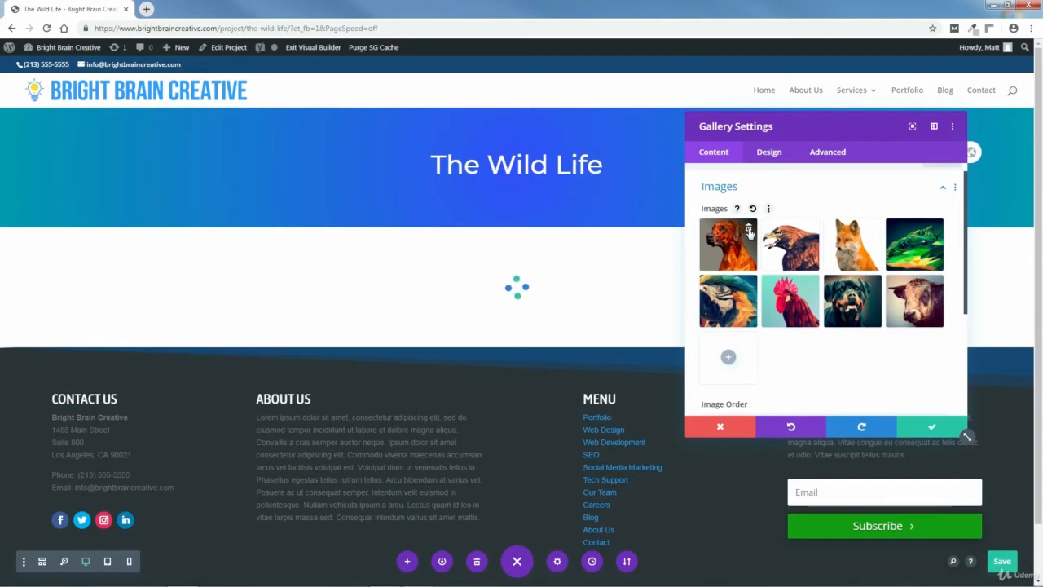
{"action": "left_click", "coordinate": [749, 231]}
{"action": "left_click", "coordinate": [749, 231]}
{"action": "left_click", "coordinate": [749, 232]}
{"action": "left_click", "coordinate": [749, 232]}
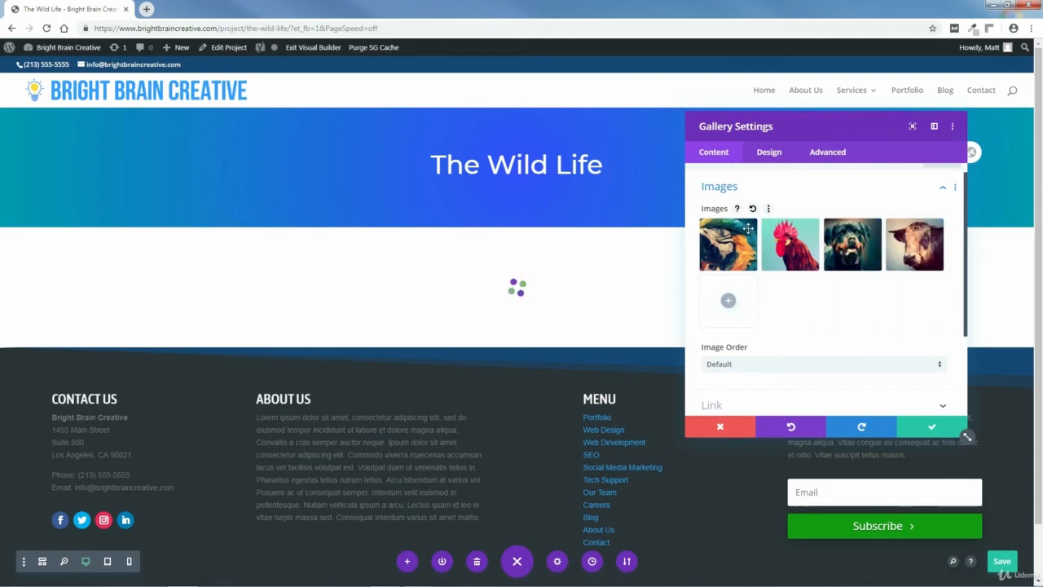
{"action": "left_click", "coordinate": [749, 232]}
{"action": "left_click", "coordinate": [749, 232]}
{"action": "left_click", "coordinate": [749, 232]}
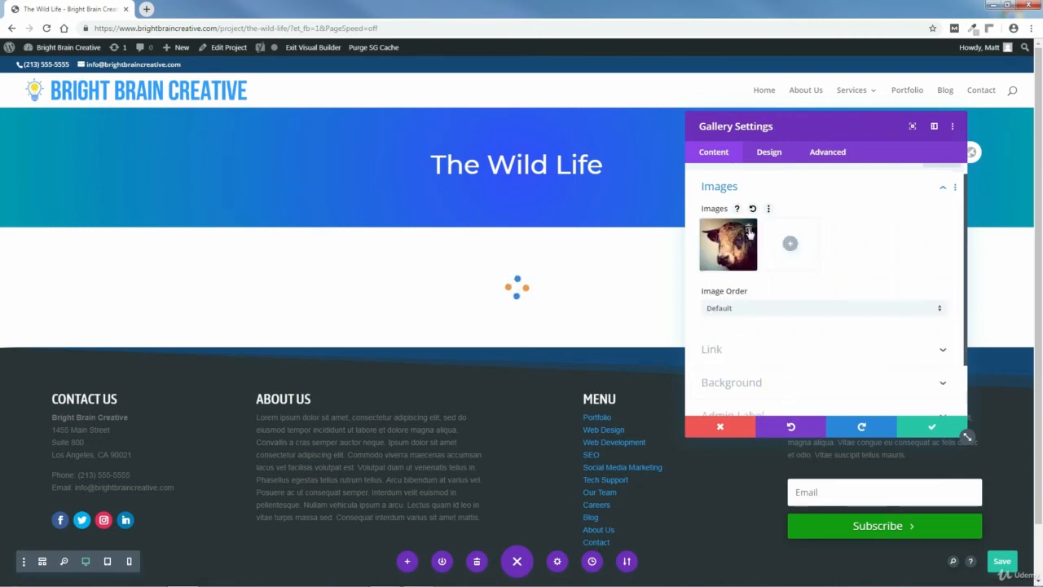
{"action": "left_click", "coordinate": [749, 231]}
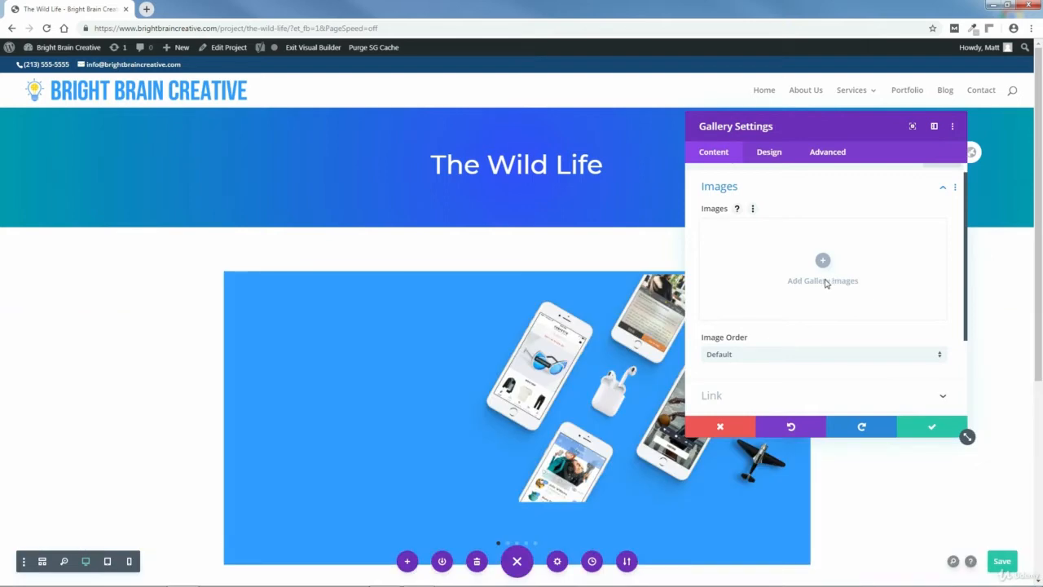
- Upload all twelve photos from the WILDLIFE folder, Crocodile through Wild-Lion, and add them to the gallery
{"action": "left_click", "coordinate": [824, 264]}
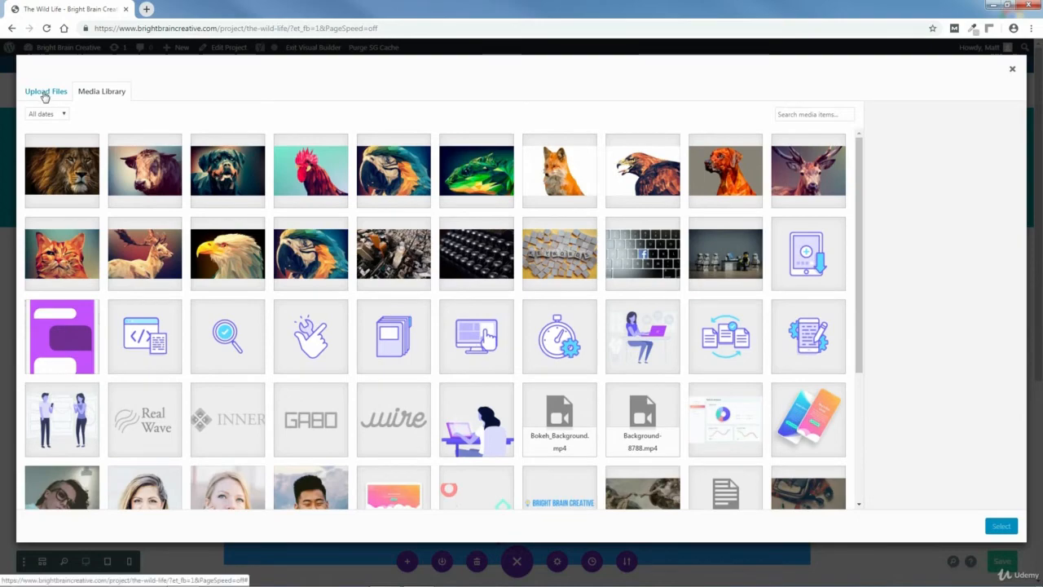
{"action": "left_click", "coordinate": [45, 94]}
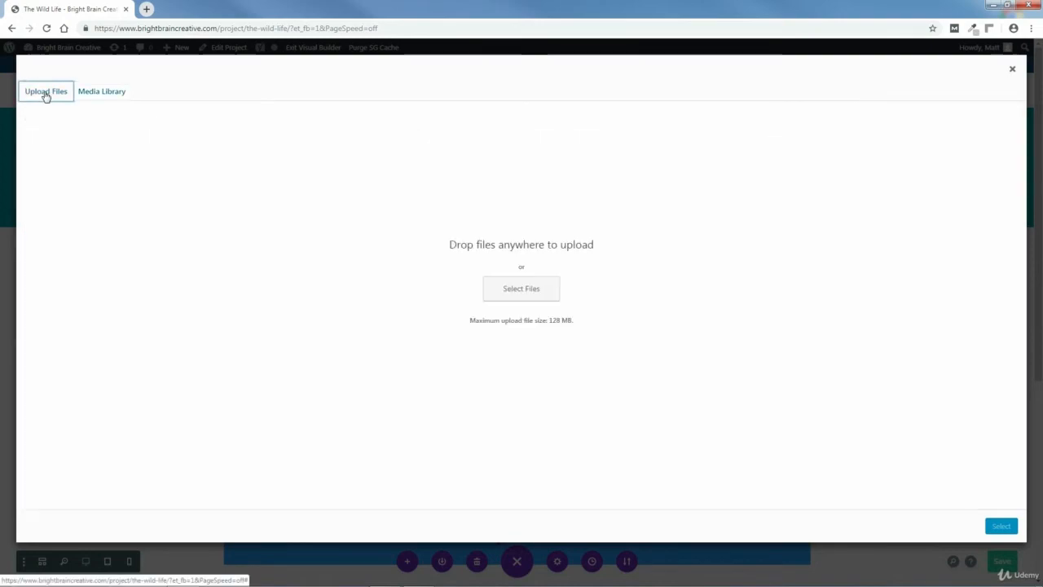
{"action": "left_click", "coordinate": [522, 291]}
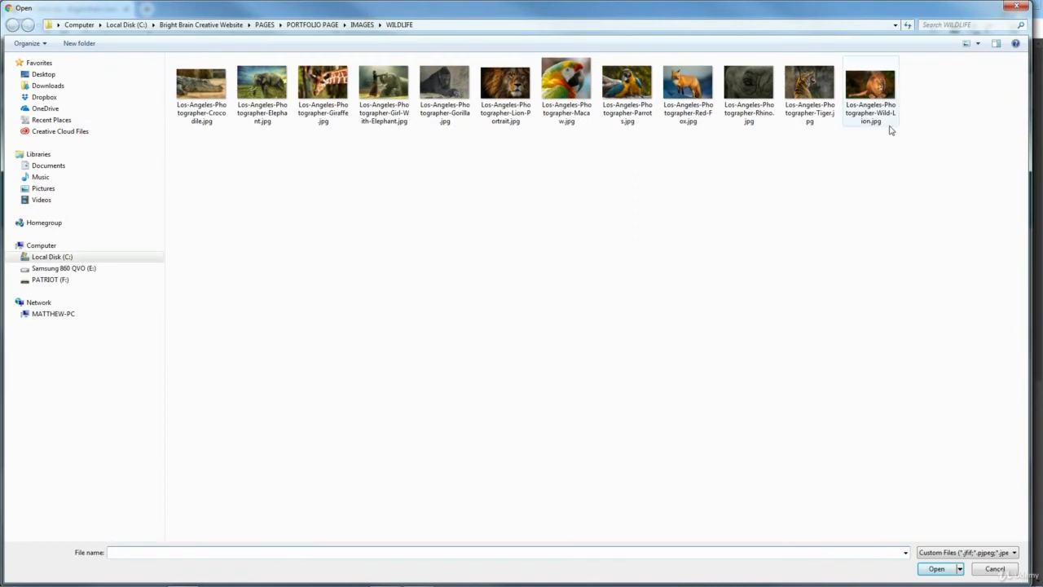
{"action": "left_click_drag", "start_coordinate": [193, 93], "coordinate": [897, 76]}
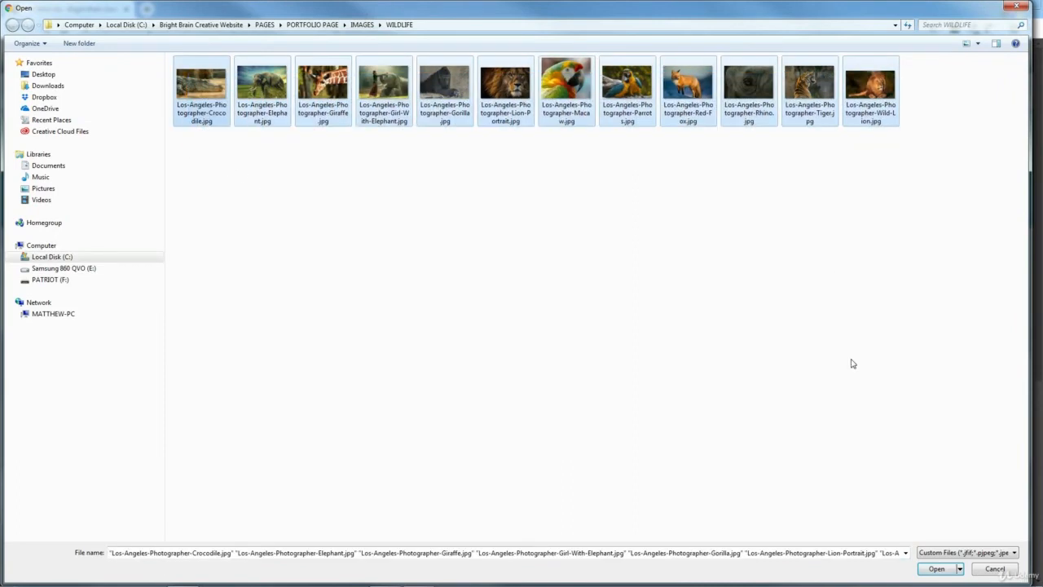
{"action": "left_click", "coordinate": [937, 569]}
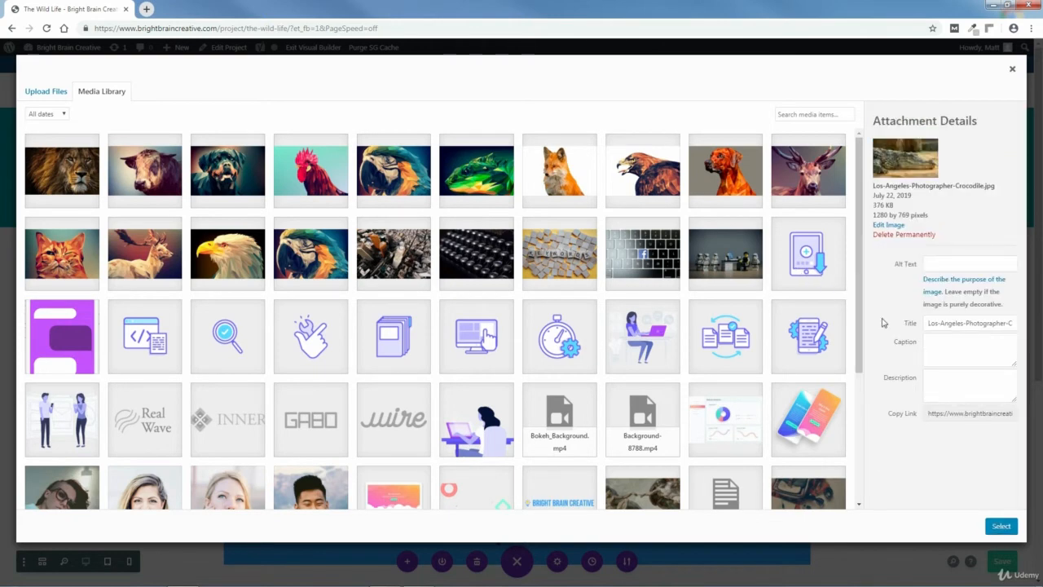
{"action": "left_click", "coordinate": [1002, 526]}
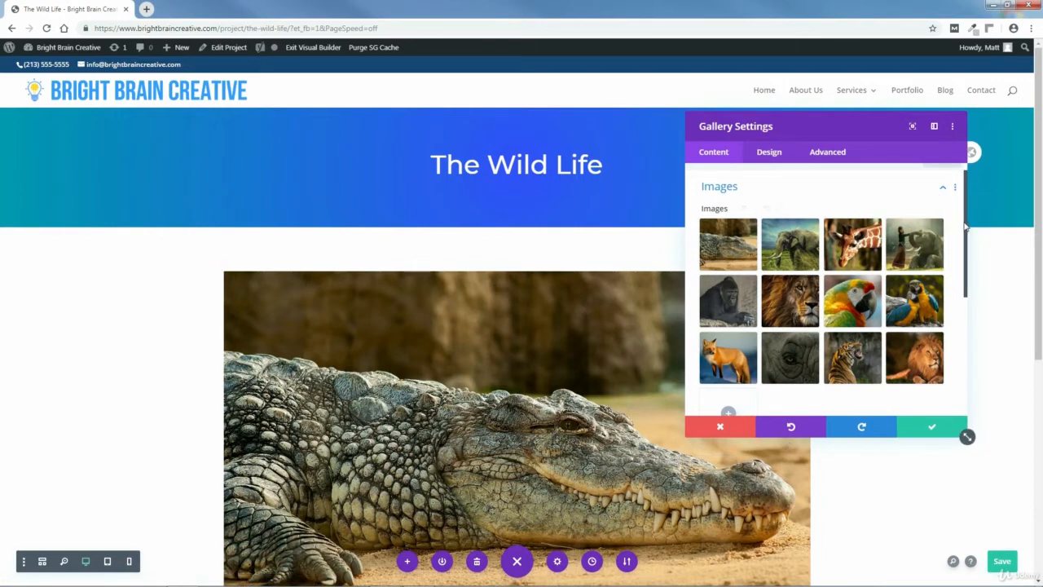
- Change the gallery's layout to Grid and move the settings window aside to check the thumbnails and pagination
{"action": "left_click", "coordinate": [943, 191]}
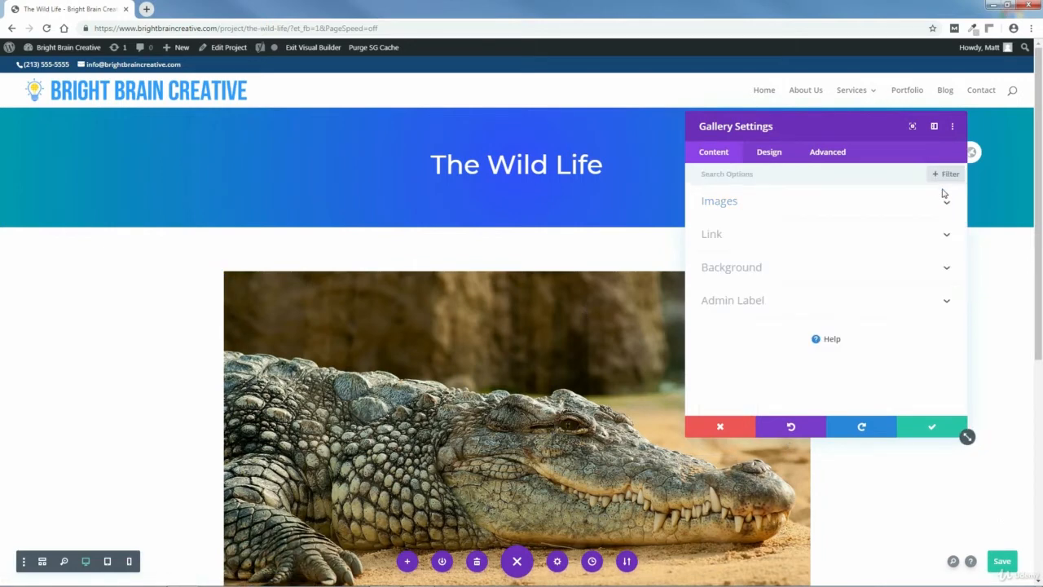
{"action": "left_click", "coordinate": [767, 156]}
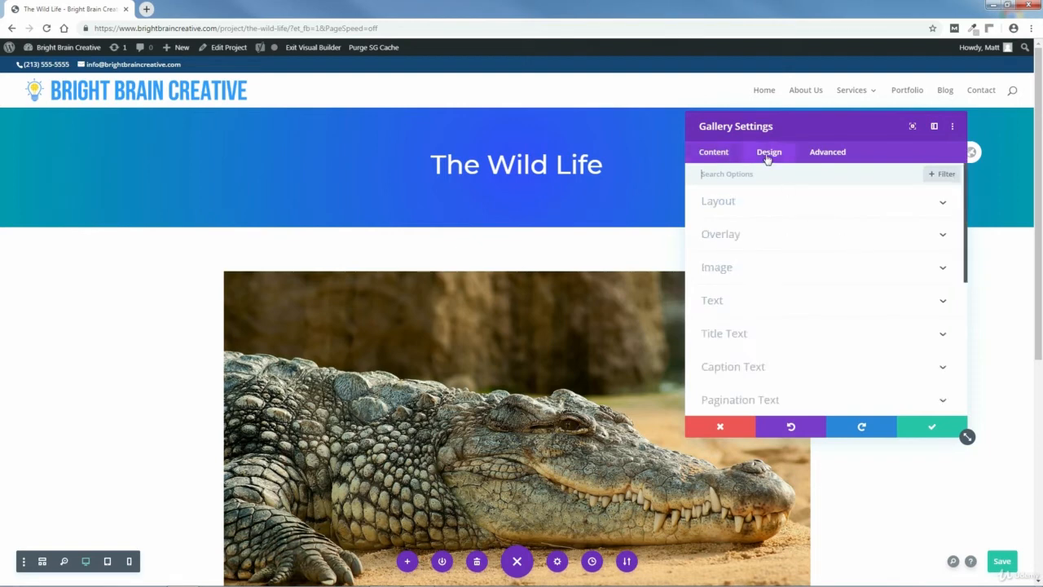
{"action": "left_click", "coordinate": [726, 208]}
{"action": "left_click", "coordinate": [748, 240]}
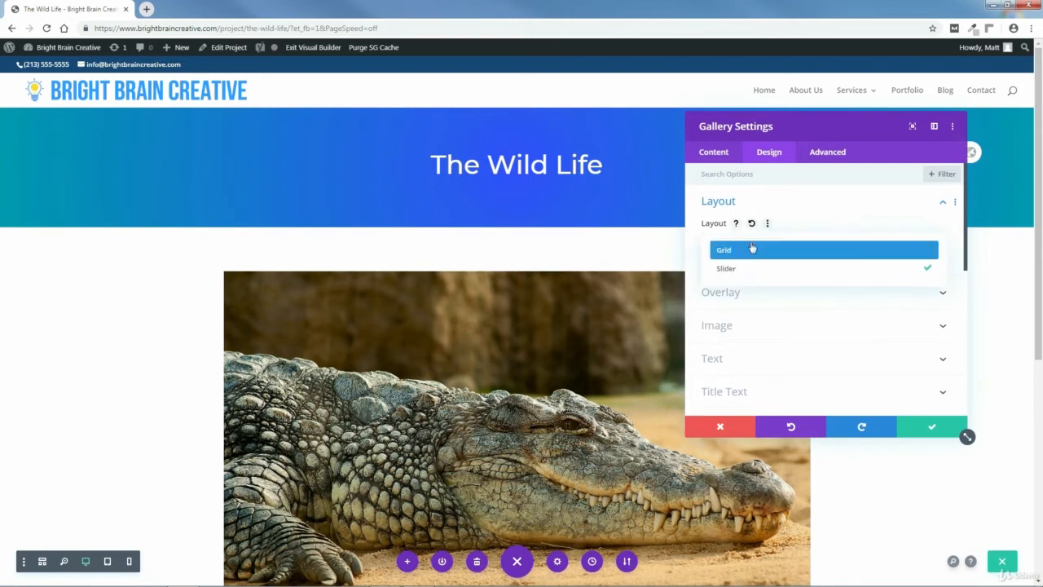
{"action": "left_click", "coordinate": [736, 249]}
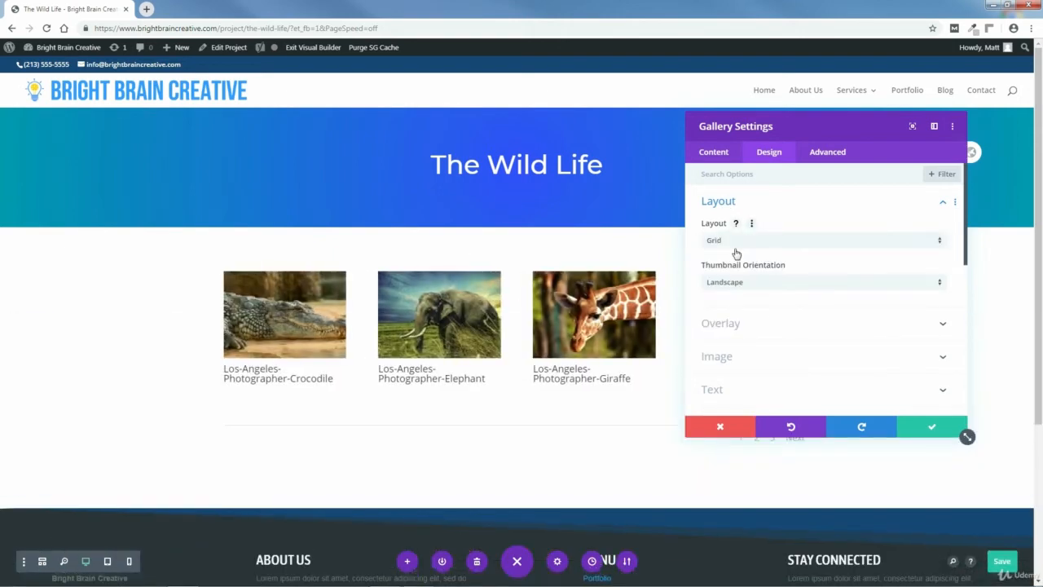
{"action": "mouse_move", "coordinate": [858, 138]}
{"action": "left_mouse_down"}
{"action": "mouse_move", "coordinate": [924, 144]}
{"action": "mouse_move", "coordinate": [808, 144]}
{"action": "mouse_move", "coordinate": [862, 154]}
{"action": "left_mouse_up"}
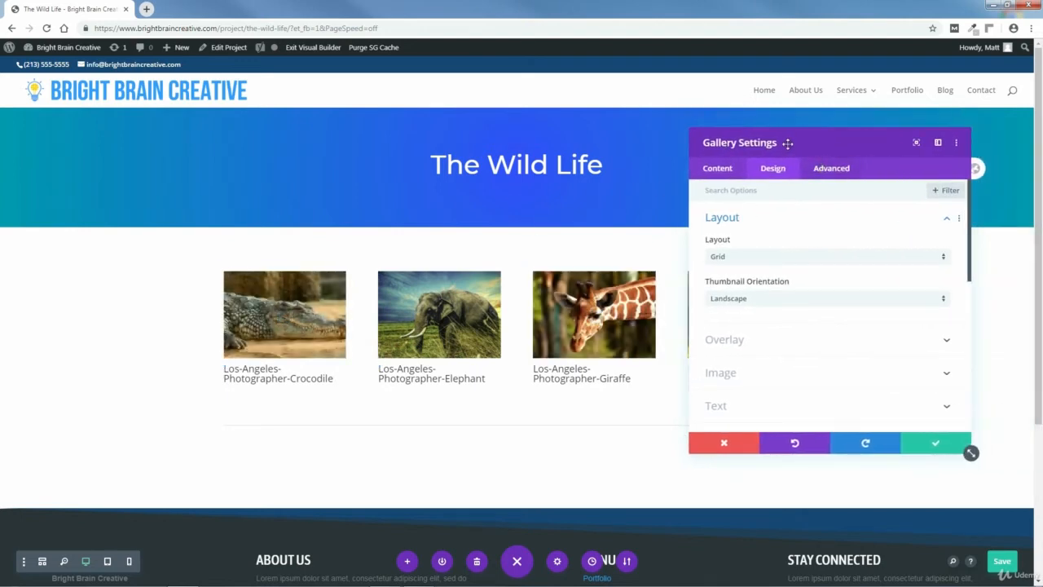
{"action": "left_click_drag", "start_coordinate": [785, 142], "coordinate": [419, 162]}
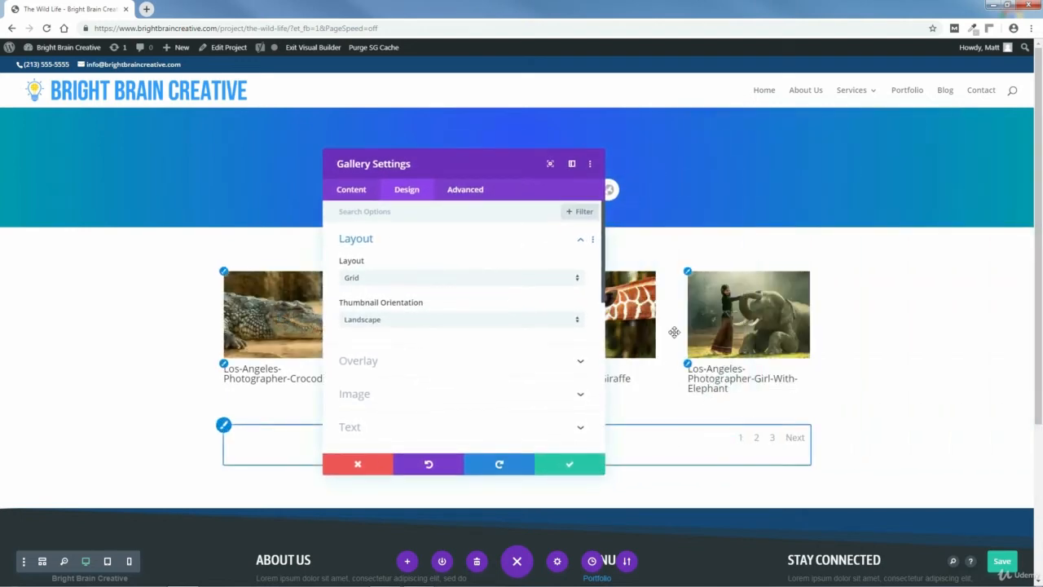
{"action": "left_click_drag", "start_coordinate": [505, 166], "coordinate": [833, 144]}
- Turn off the title and caption as well as the pagination in the gallery's element settings
{"action": "left_click", "coordinate": [690, 167]}
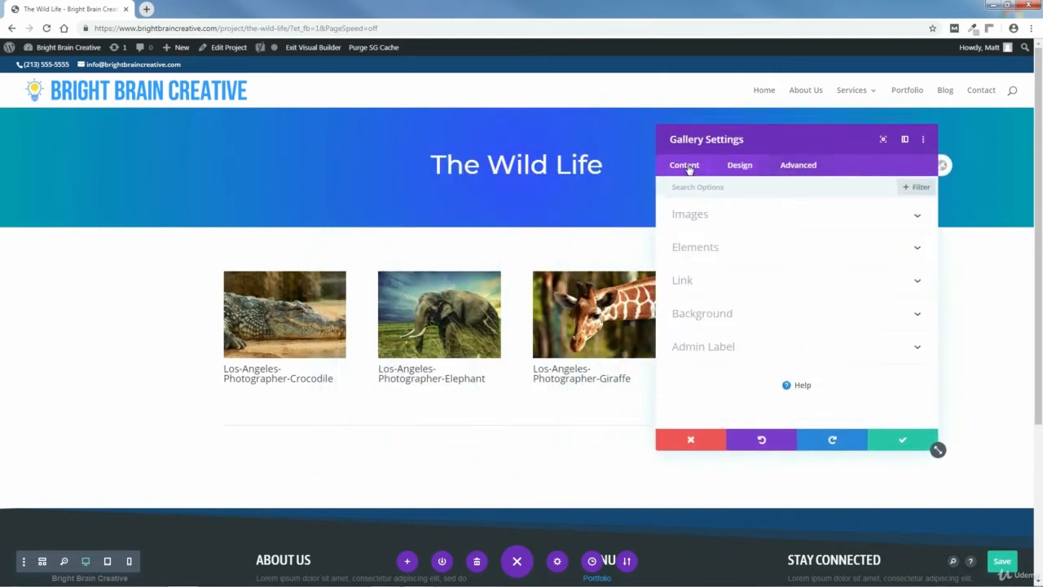
{"action": "left_click", "coordinate": [918, 249]}
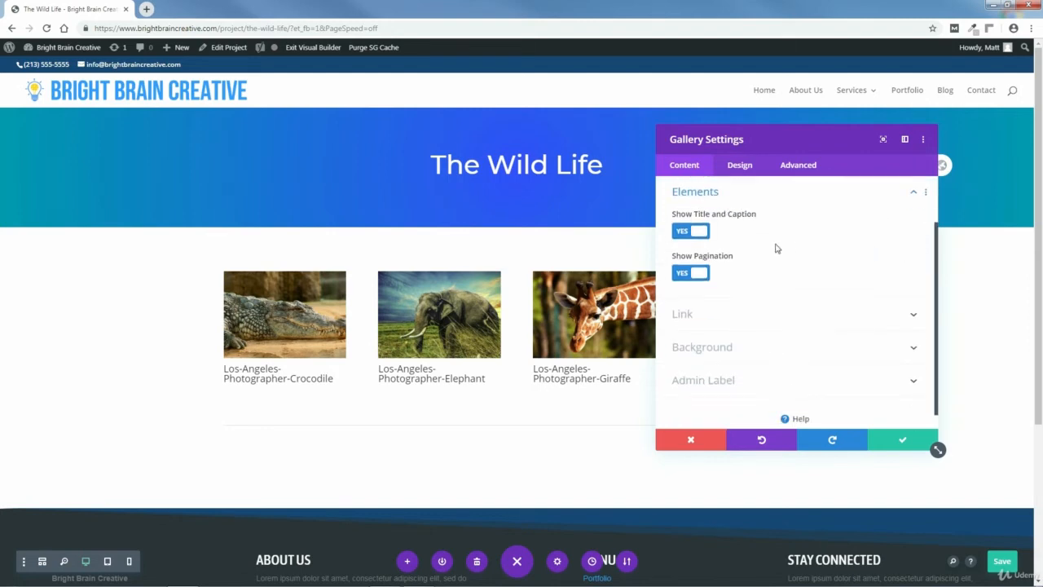
{"action": "left_click", "coordinate": [699, 233]}
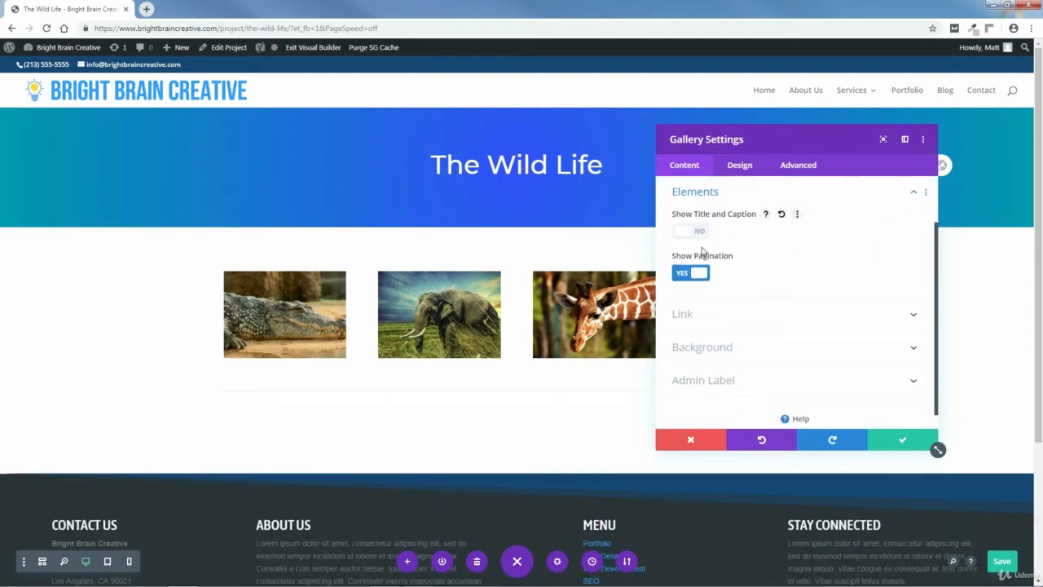
{"action": "left_click", "coordinate": [702, 274]}
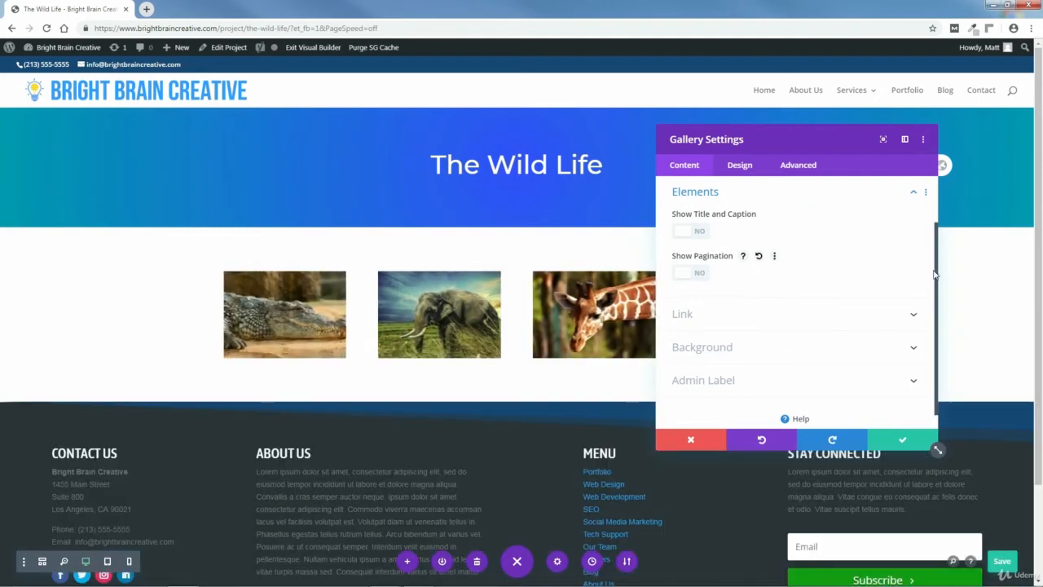
- Set the gallery's image count to 12 and save the module settings
{"action": "scroll", "coordinate": [929, 244], "scroll_direction": "up", "scroll_amount": 2}
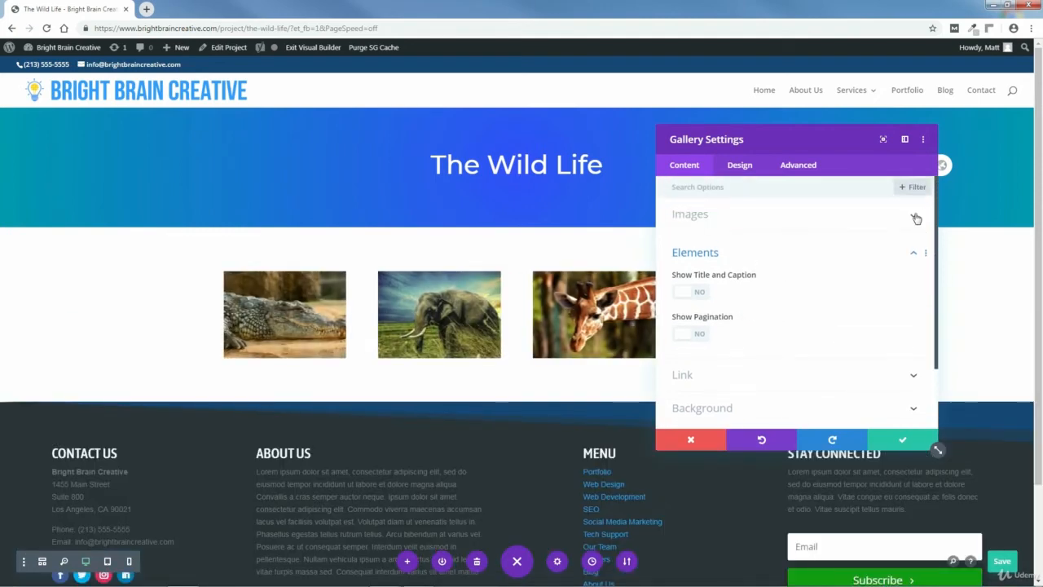
{"action": "left_click", "coordinate": [915, 218]}
{"action": "left_click_drag", "start_coordinate": [937, 239], "coordinate": [952, 341]}
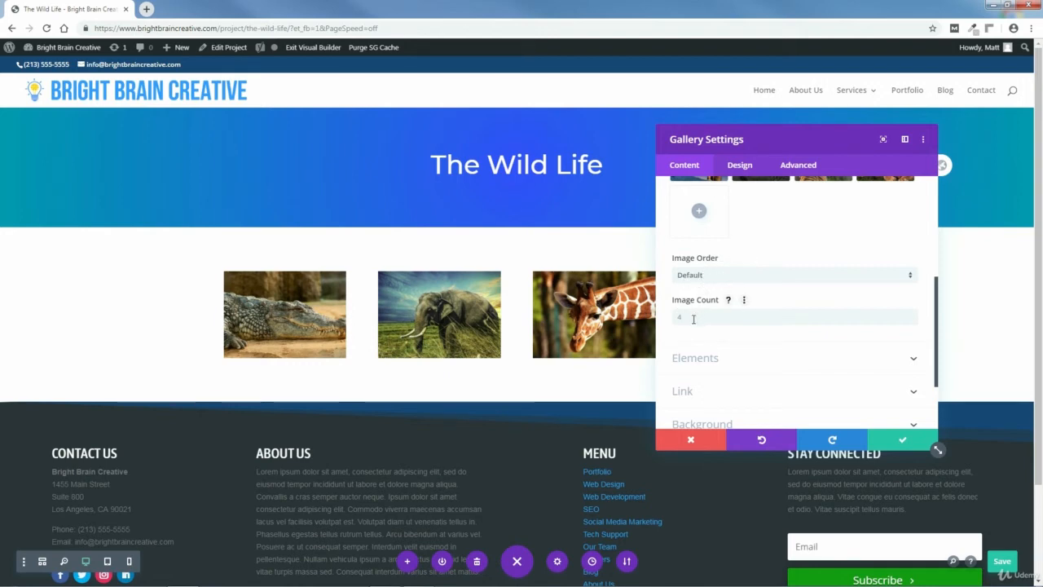
{"action": "mouse_move", "coordinate": [728, 143]}
{"action": "left_mouse_down"}
{"action": "mouse_move", "coordinate": [894, 149]}
{"action": "mouse_move", "coordinate": [715, 151]}
{"action": "left_mouse_up"}
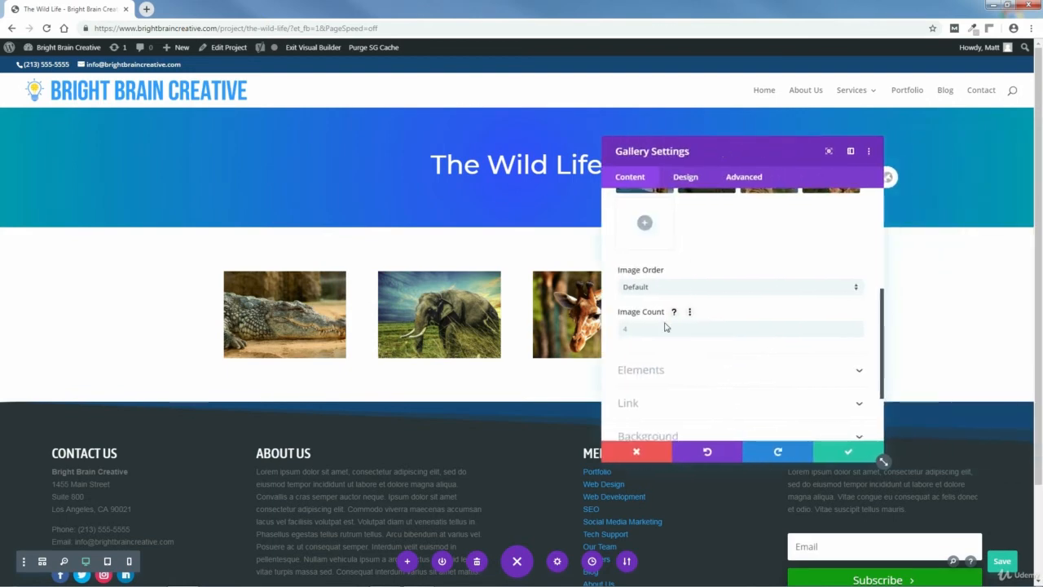
{"action": "type", "text": "12"}
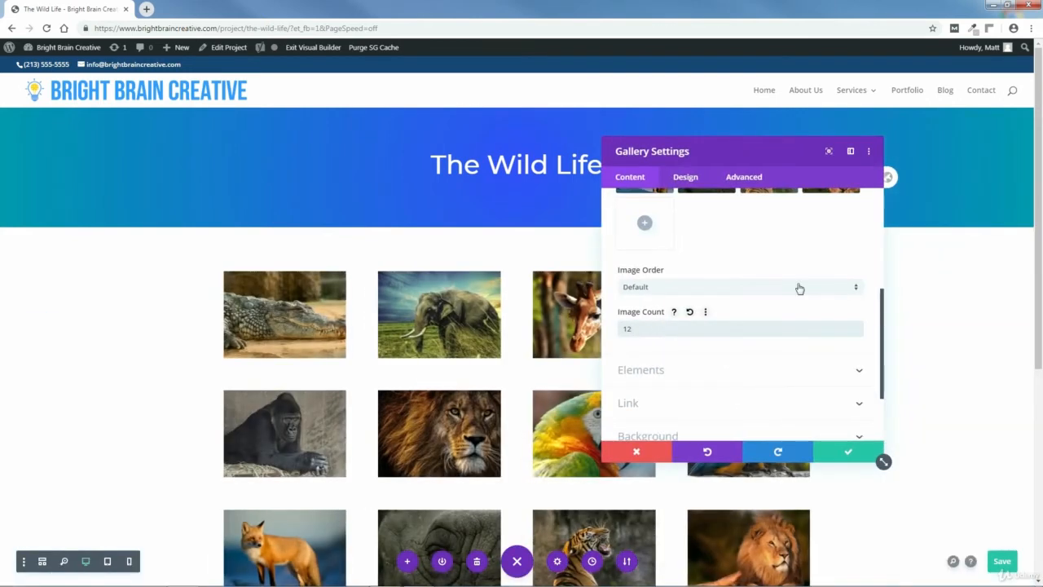
{"action": "left_click", "coordinate": [849, 454]}
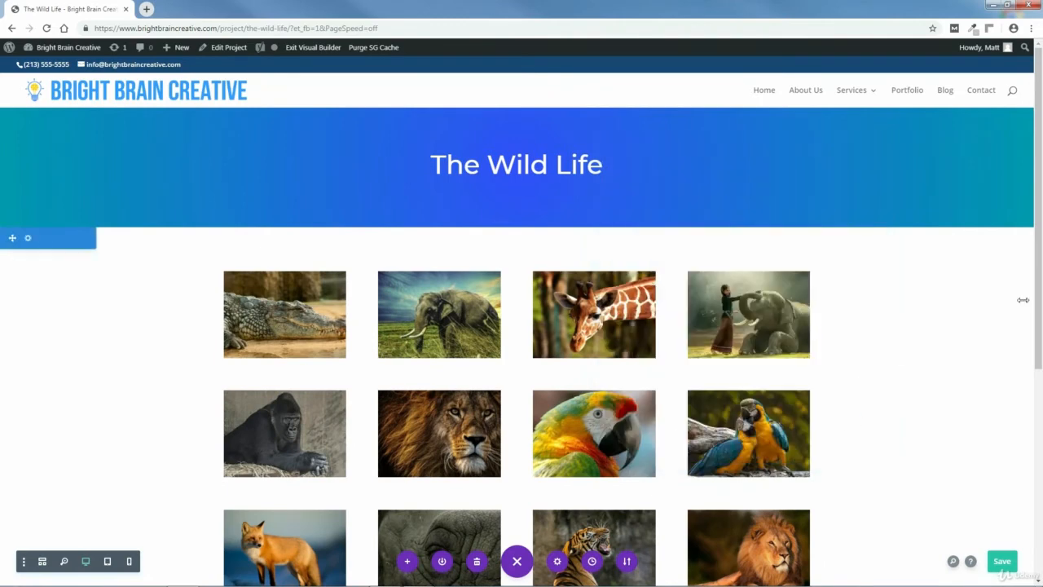
- Enable a custom gutter width for the gallery's row and set it to 1
{"action": "left_click_drag", "start_coordinate": [1040, 237], "coordinate": [1041, 277]}
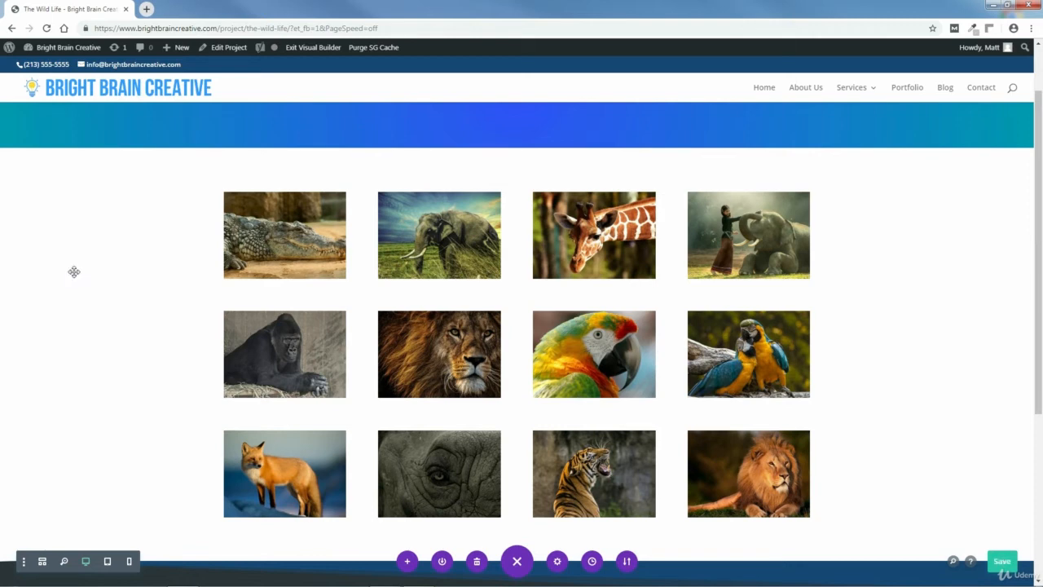
{"action": "left_click_drag", "start_coordinate": [302, 251], "coordinate": [729, 295]}
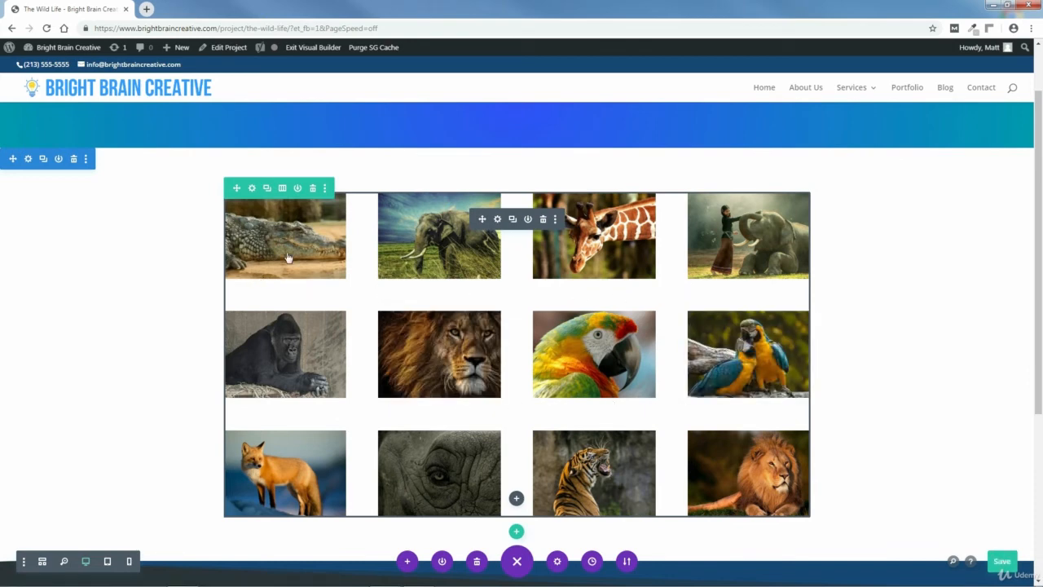
{"action": "left_click", "coordinate": [252, 190]}
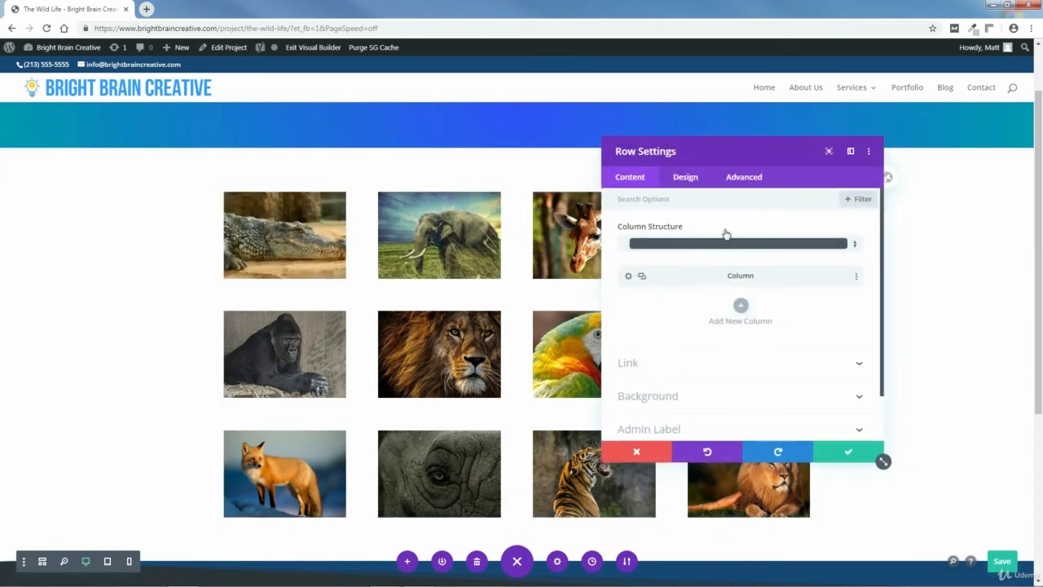
{"action": "left_click", "coordinate": [685, 183]}
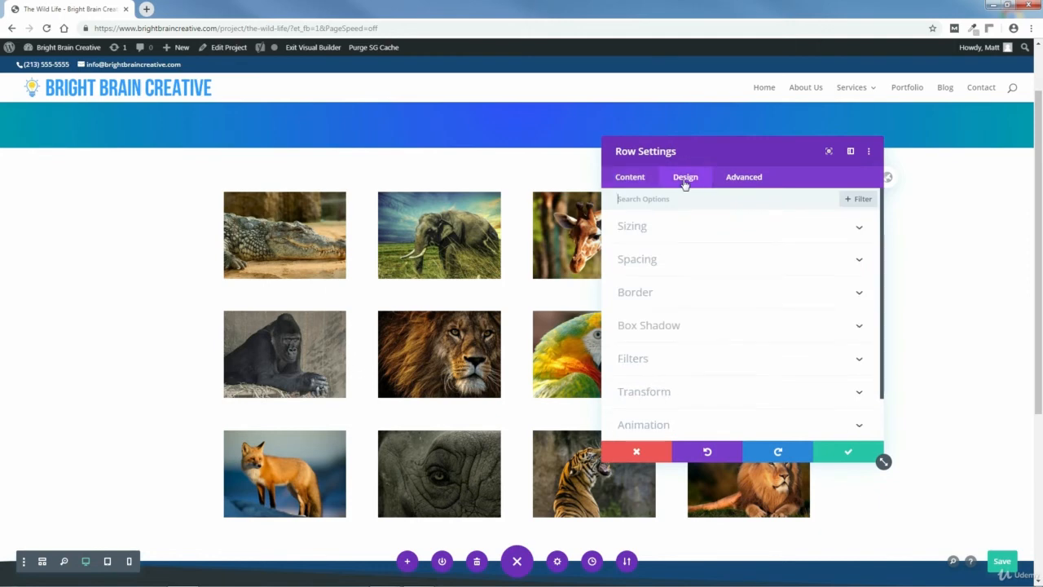
{"action": "left_click", "coordinate": [650, 232]}
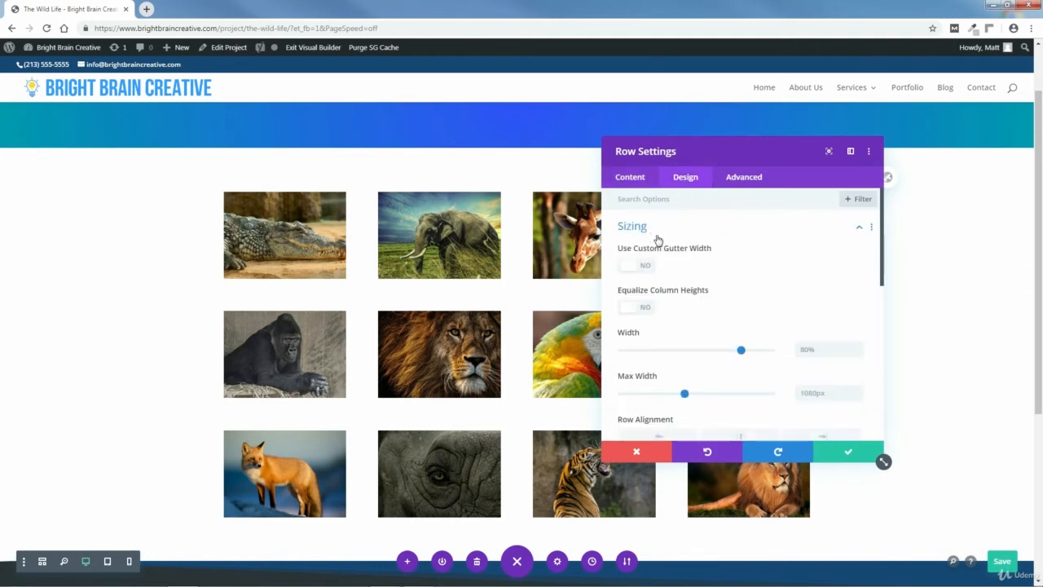
{"action": "left_click", "coordinate": [631, 267]}
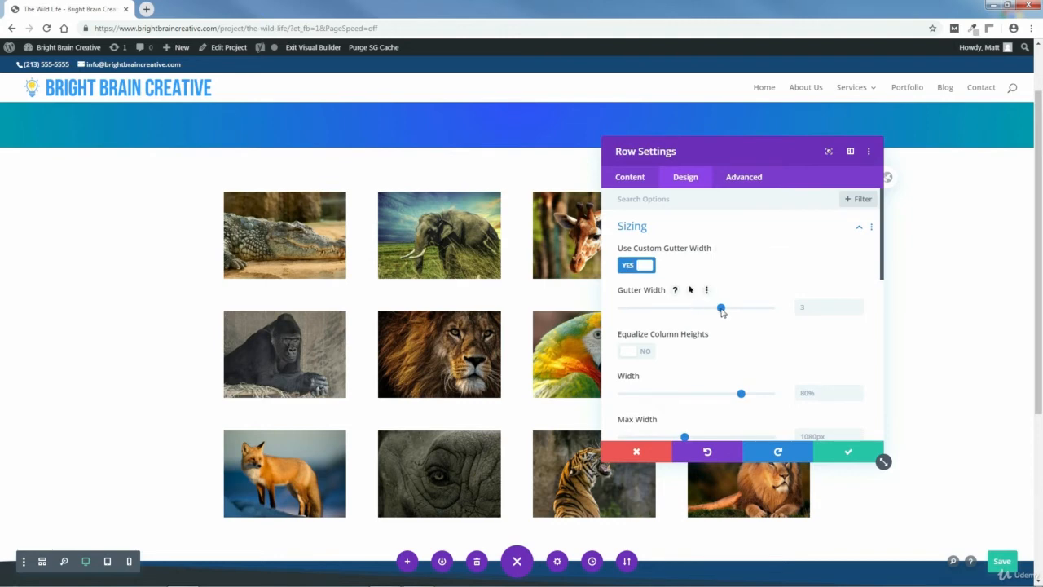
{"action": "left_click_drag", "start_coordinate": [707, 312], "coordinate": [638, 316]}
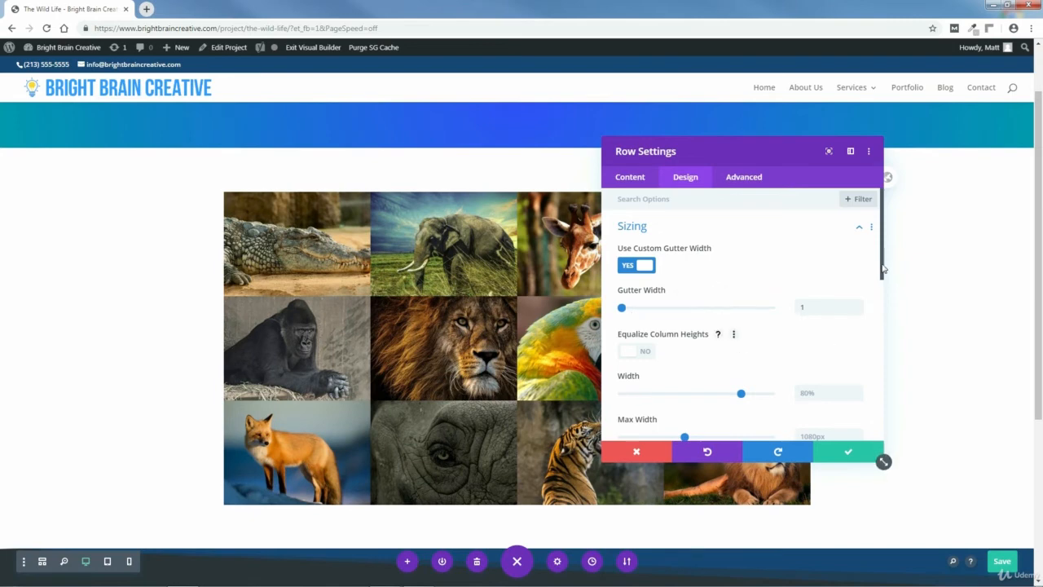
- Set both the width and the max width of the gallery's row to 90%
{"action": "left_click_drag", "start_coordinate": [881, 269], "coordinate": [882, 303]}
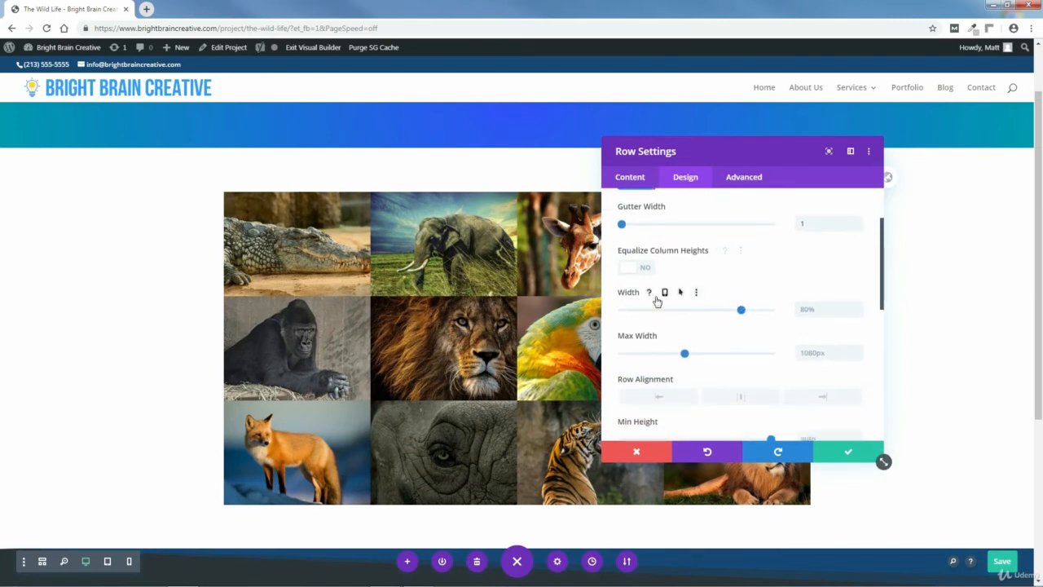
{"action": "left_click", "coordinate": [815, 308]}
{"action": "type", "text": "90%"}
{"action": "left_click_drag", "start_coordinate": [823, 308], "coordinate": [803, 310]}
{"action": "right_click", "coordinate": [805, 314]}
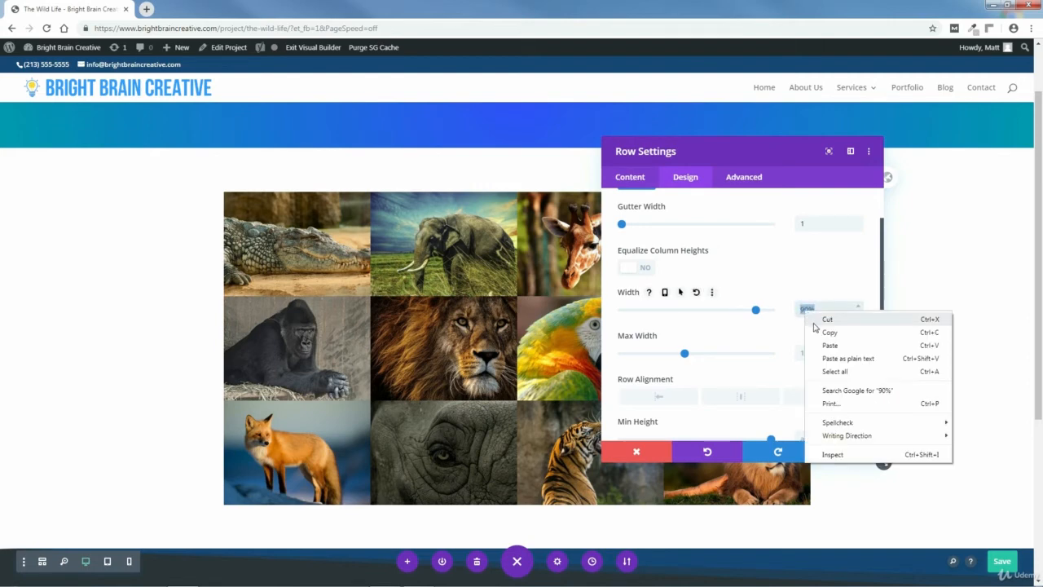
{"action": "left_click", "coordinate": [823, 328]}
{"action": "left_click", "coordinate": [822, 350]}
{"action": "right_click", "coordinate": [822, 350]}
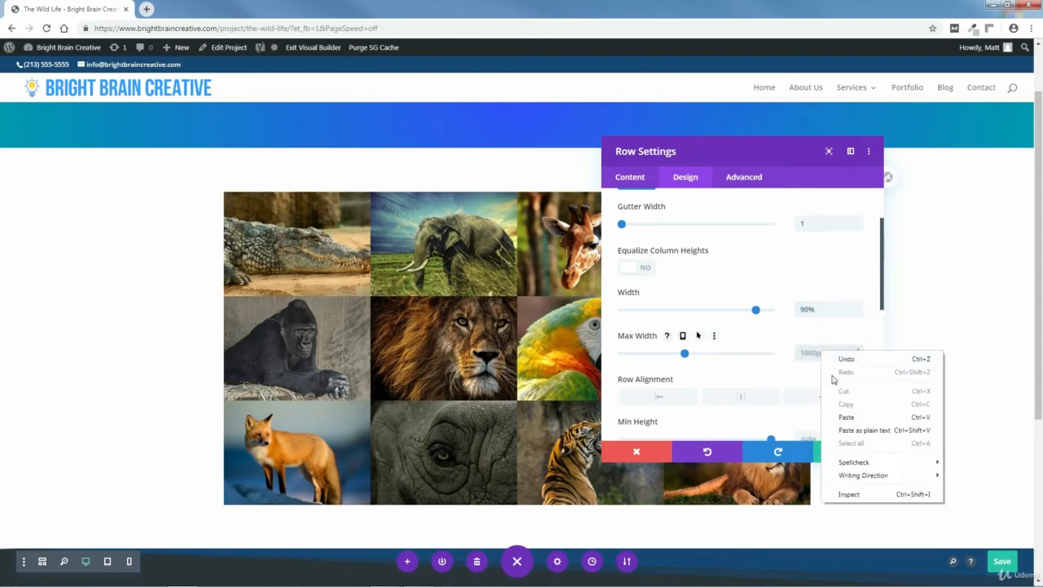
{"action": "left_click", "coordinate": [842, 416]}
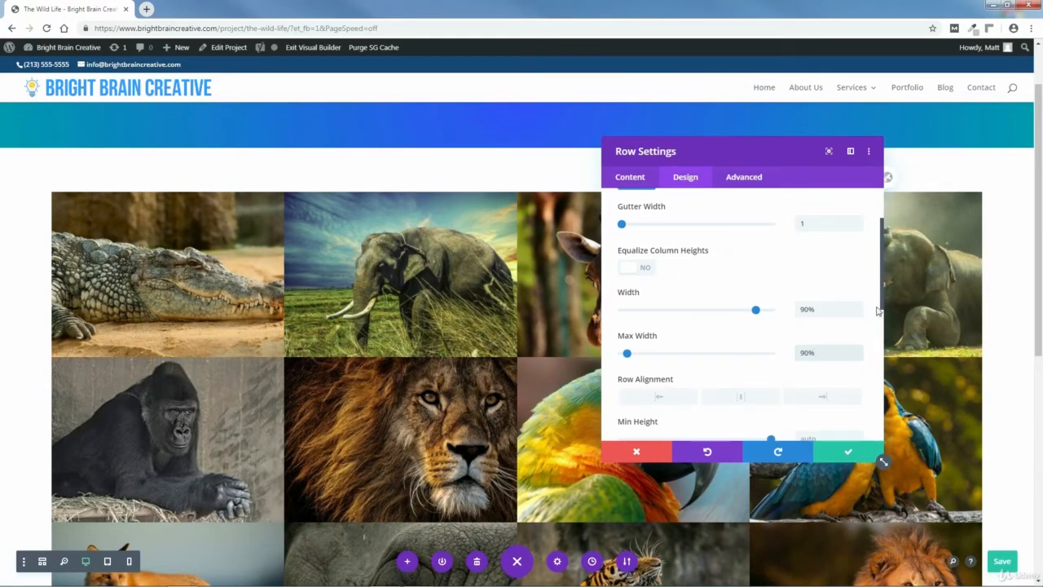
- Save the row settings and save the page
{"action": "left_click_drag", "start_coordinate": [883, 295], "coordinate": [884, 267]}
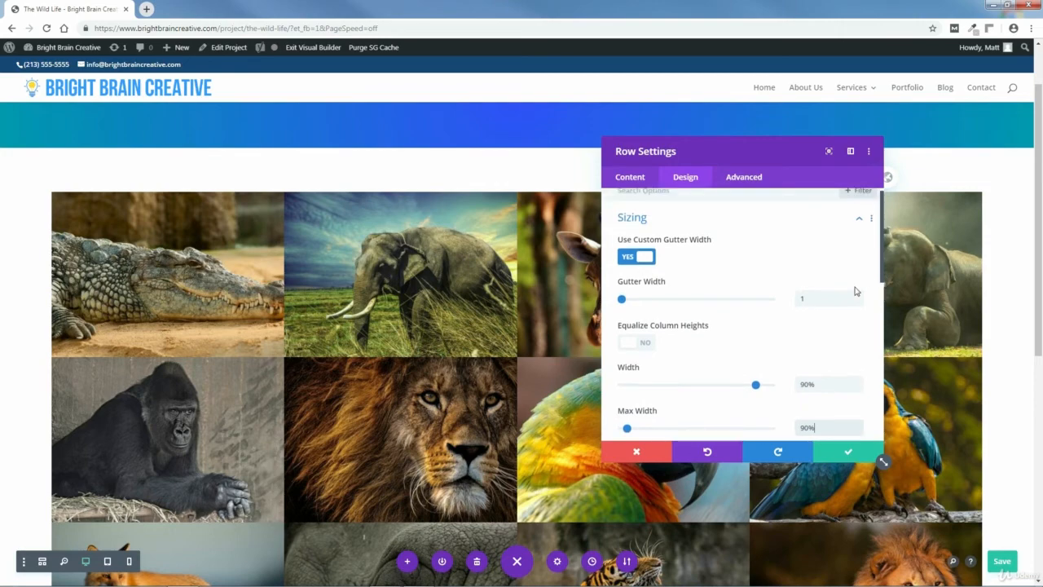
{"action": "left_click", "coordinate": [850, 454]}
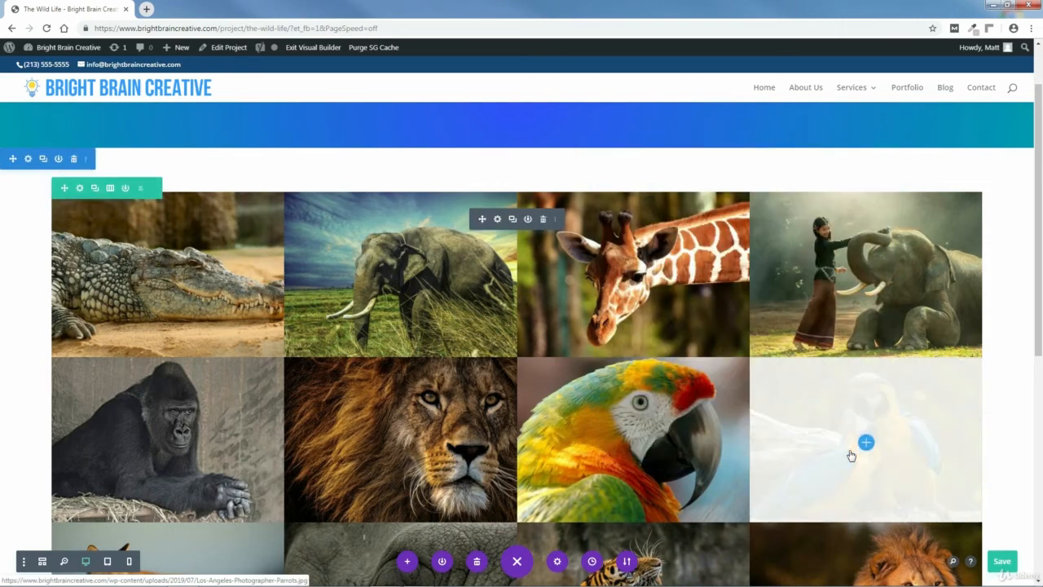
{"action": "left_click_drag", "start_coordinate": [1042, 218], "coordinate": [1032, 156]}
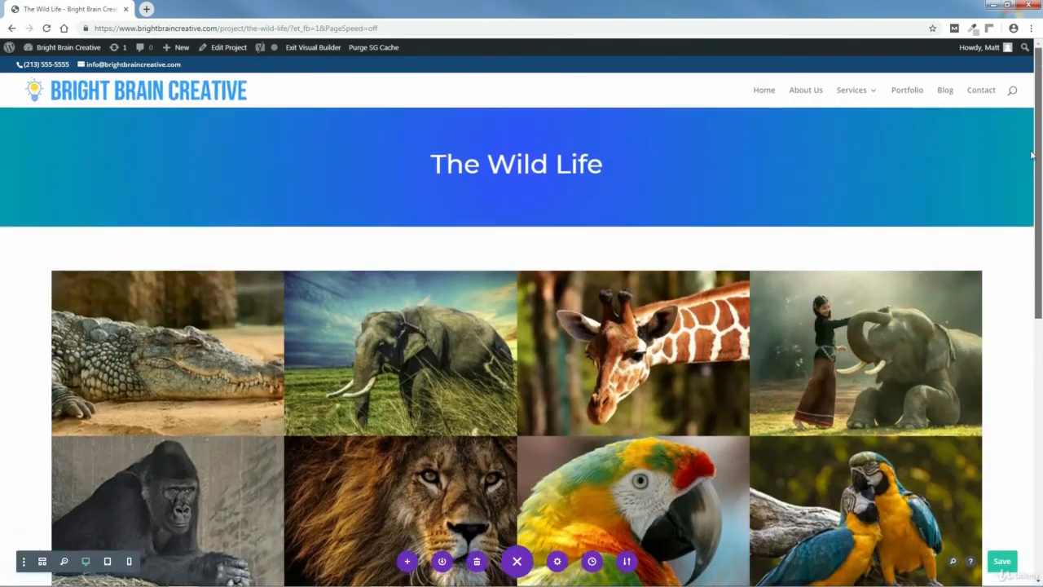
{"action": "left_click", "coordinate": [1003, 562]}
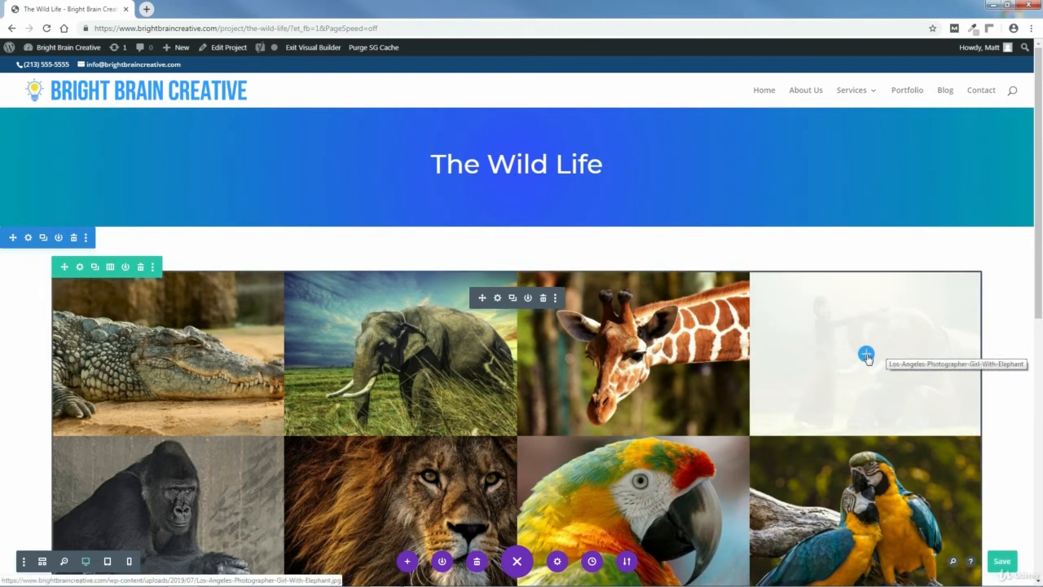
- In the gallery's overlay design settings, choose white for the overlay icon and blue for the overlay background
{"action": "left_click", "coordinate": [498, 299]}
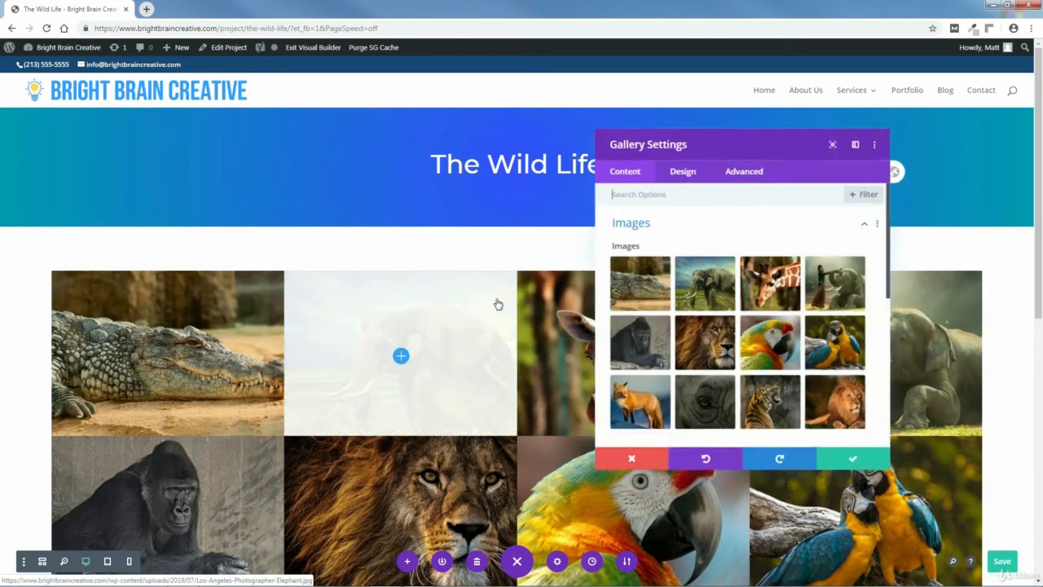
{"action": "left_click", "coordinate": [686, 179]}
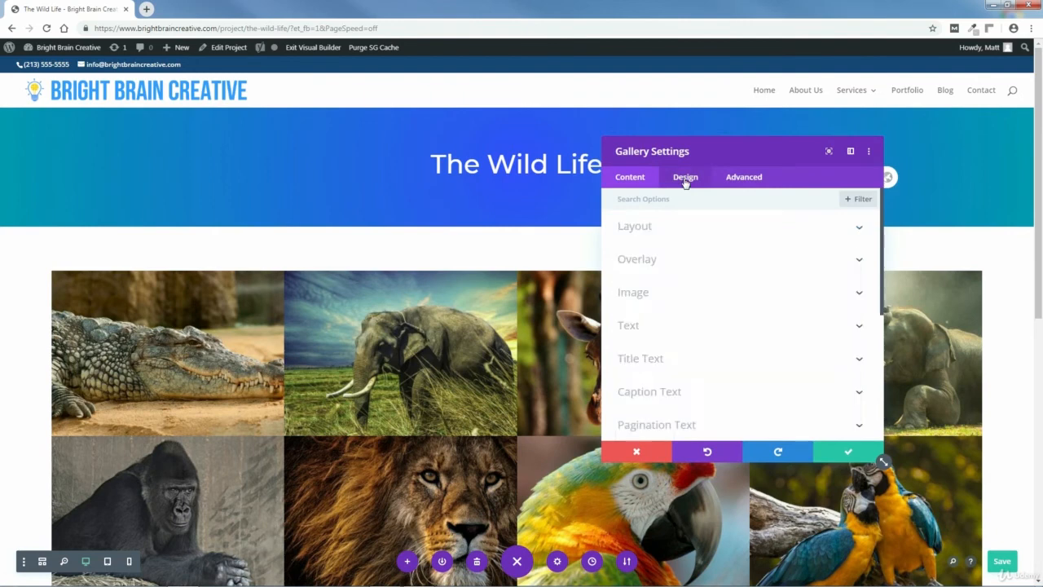
{"action": "left_click", "coordinate": [650, 263]}
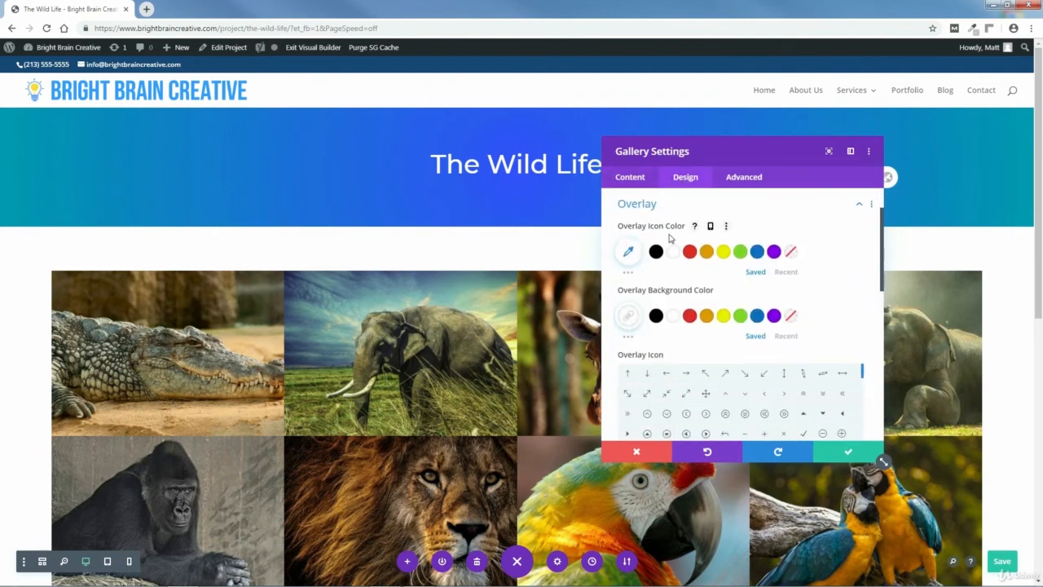
{"action": "left_click", "coordinate": [674, 253]}
{"action": "left_click", "coordinate": [630, 315]}
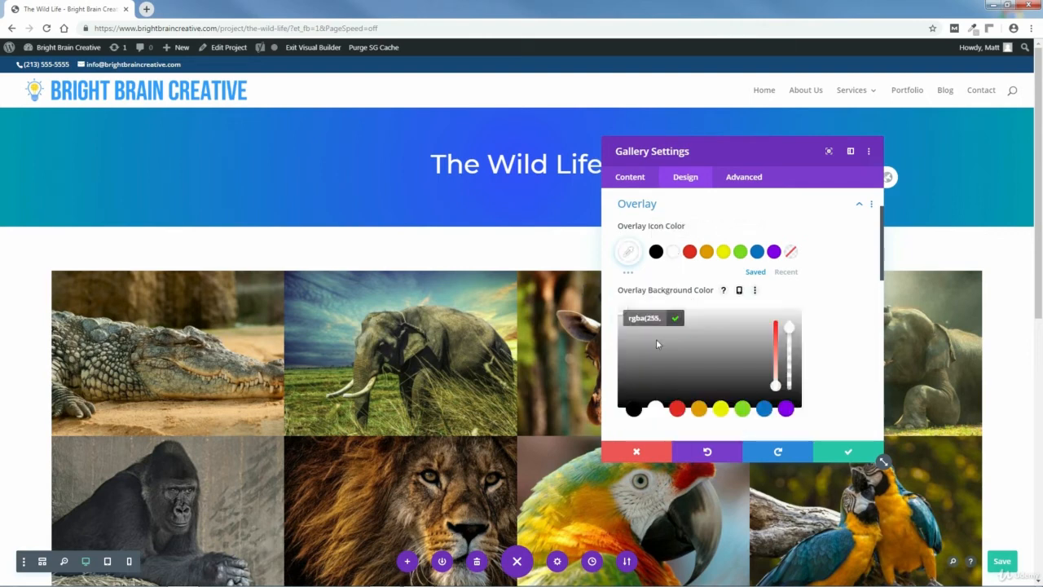
{"action": "left_click", "coordinate": [764, 409]}
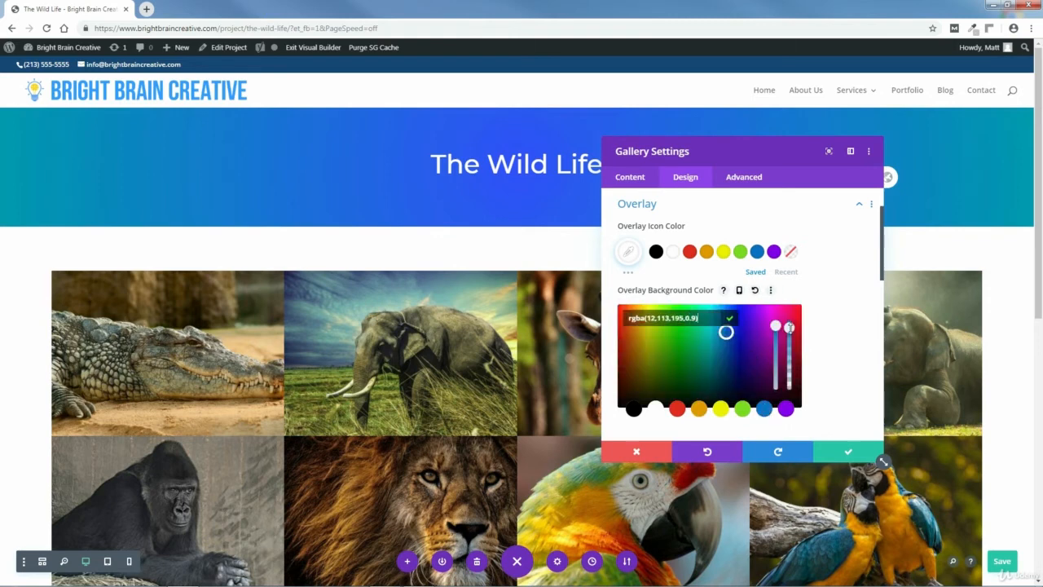
- Lower the opacity of the blue overlay background to about 0.26, checking the effect on the elephant photo
{"action": "mouse_move", "coordinate": [443, 335]}
{"action": "left_click_drag", "start_coordinate": [790, 332], "coordinate": [793, 353]}
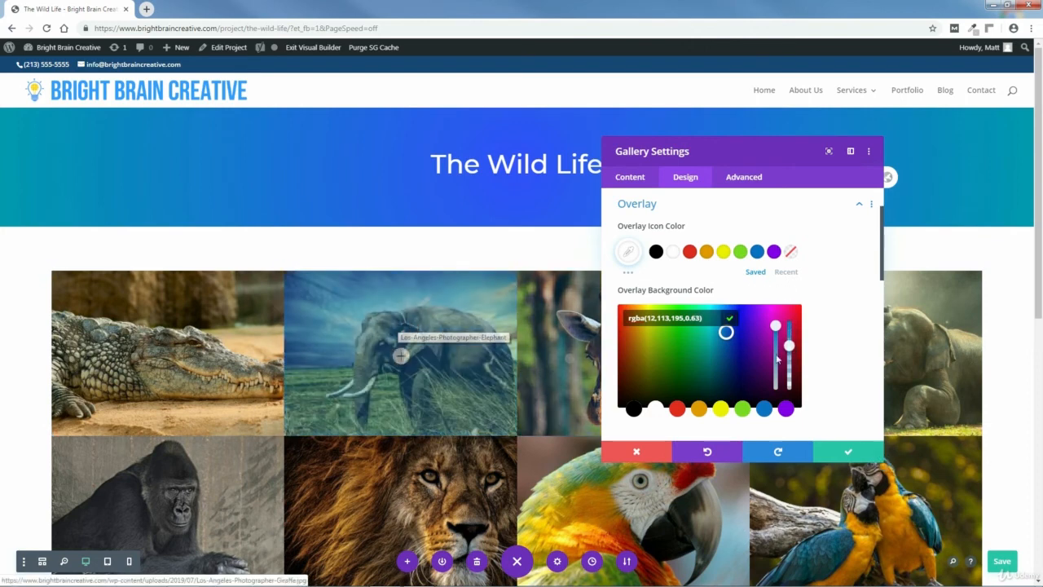
{"action": "left_click_drag", "start_coordinate": [789, 346], "coordinate": [789, 377]}
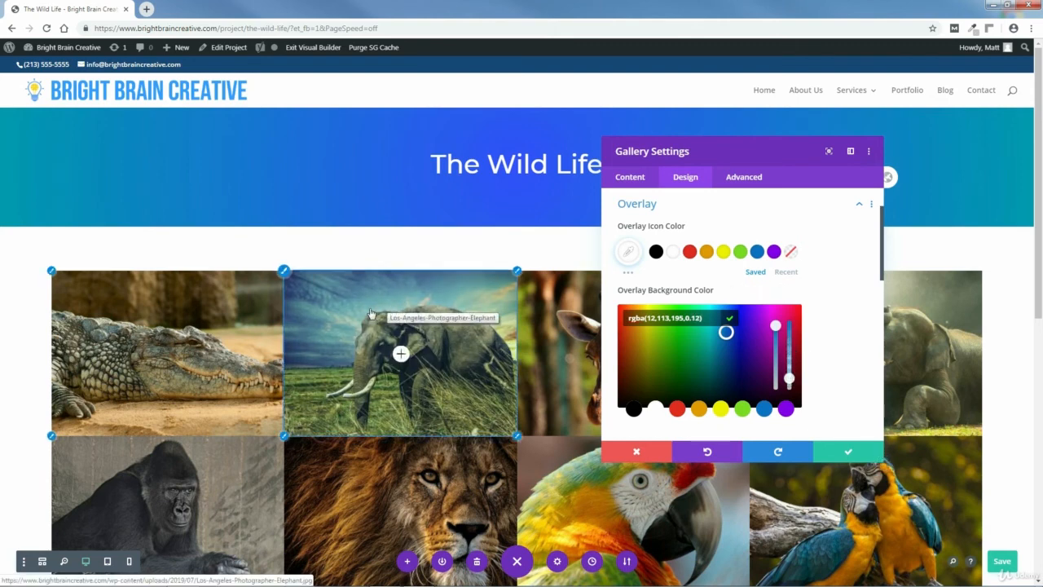
{"action": "left_click_drag", "start_coordinate": [789, 377], "coordinate": [789, 374]}
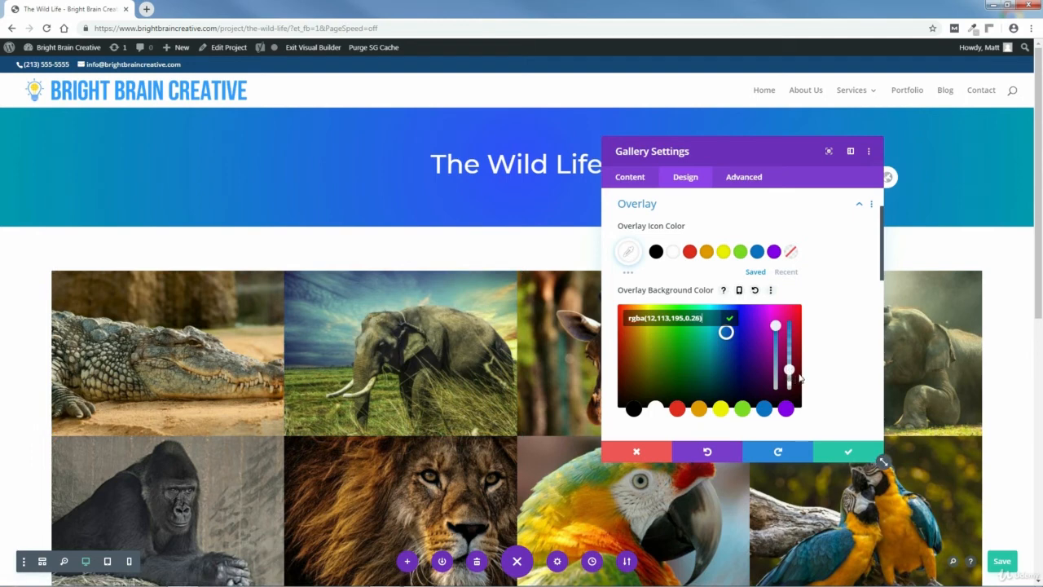
{"action": "left_click_drag", "start_coordinate": [802, 375], "coordinate": [803, 374]}
{"action": "left_click", "coordinate": [818, 369]}
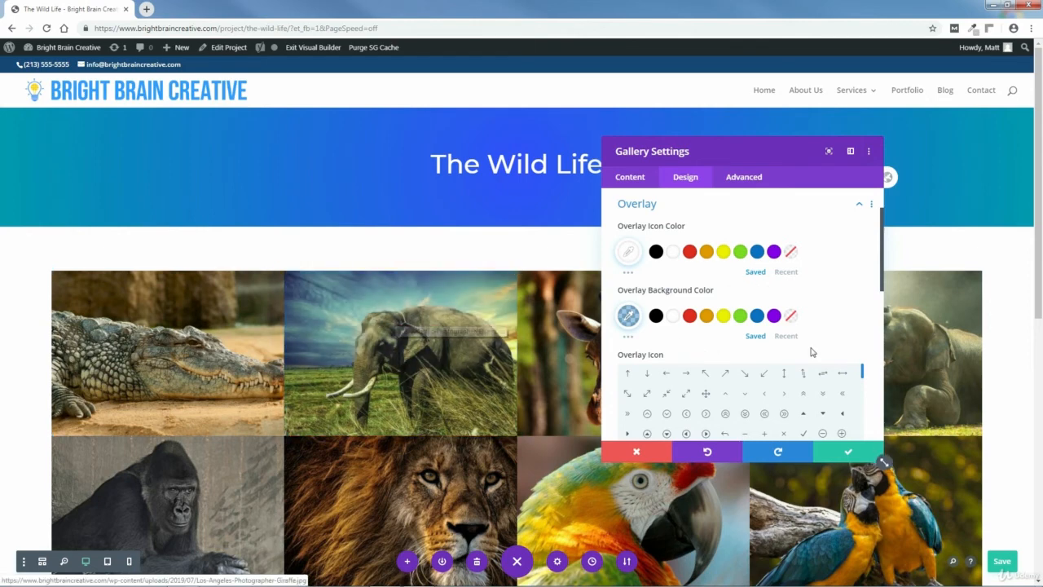
- Choose the solid magnifying glass with a plus sign as the gallery's overlay icon
{"action": "scroll", "coordinate": [883, 286], "scroll_direction": "down", "scroll_amount": 2}
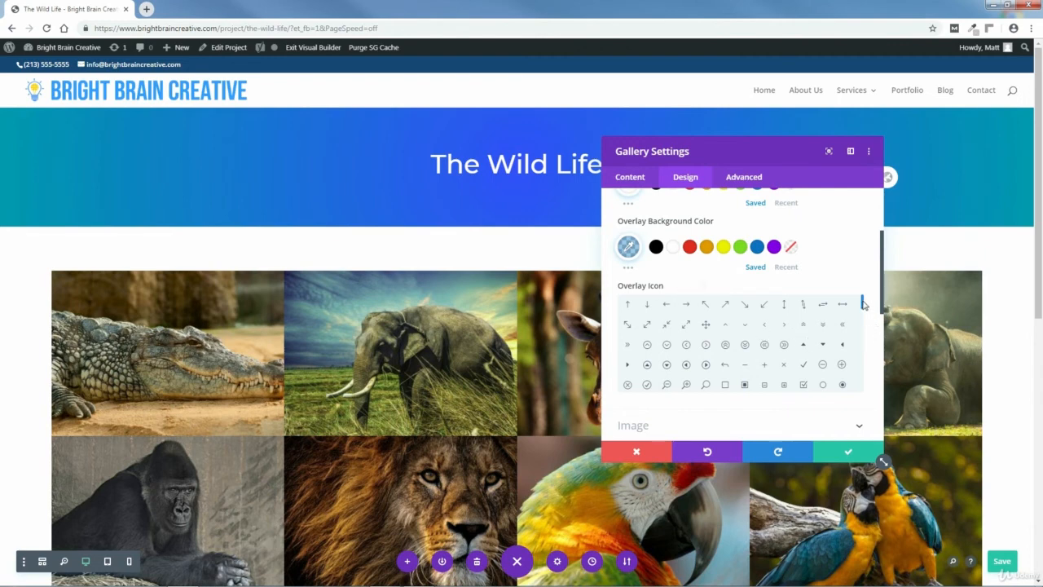
{"action": "left_click_drag", "start_coordinate": [865, 304], "coordinate": [872, 349]}
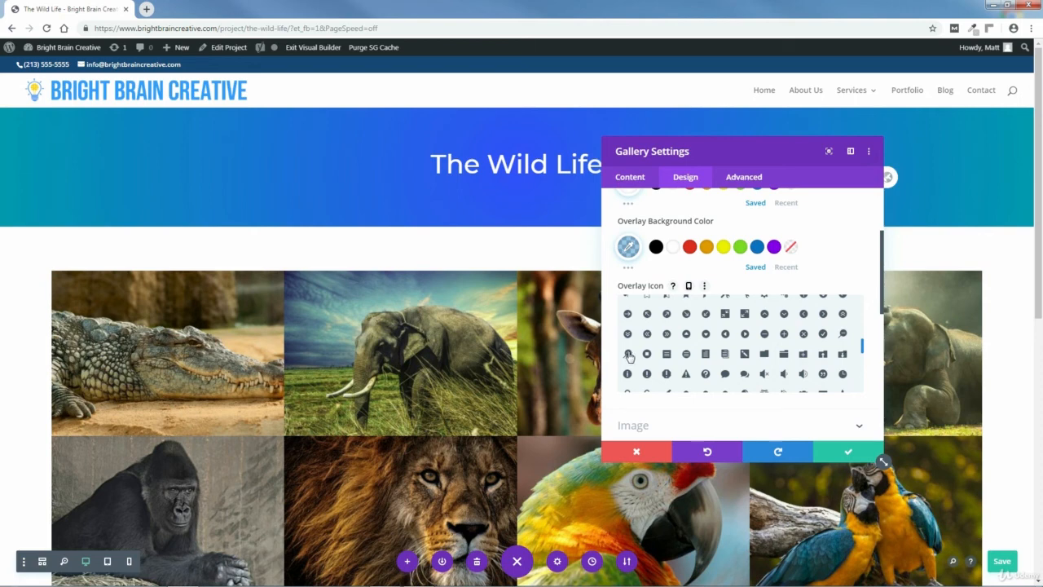
{"action": "left_click", "coordinate": [628, 355]}
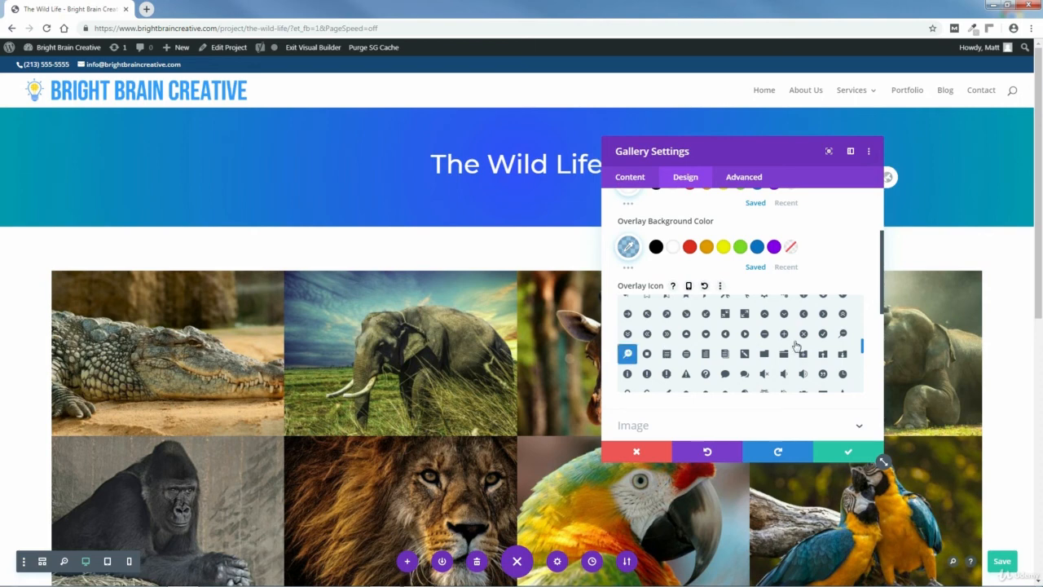
- Save the gallery settings and the page, and exit the Visual Builder
{"action": "left_click", "coordinate": [849, 453]}
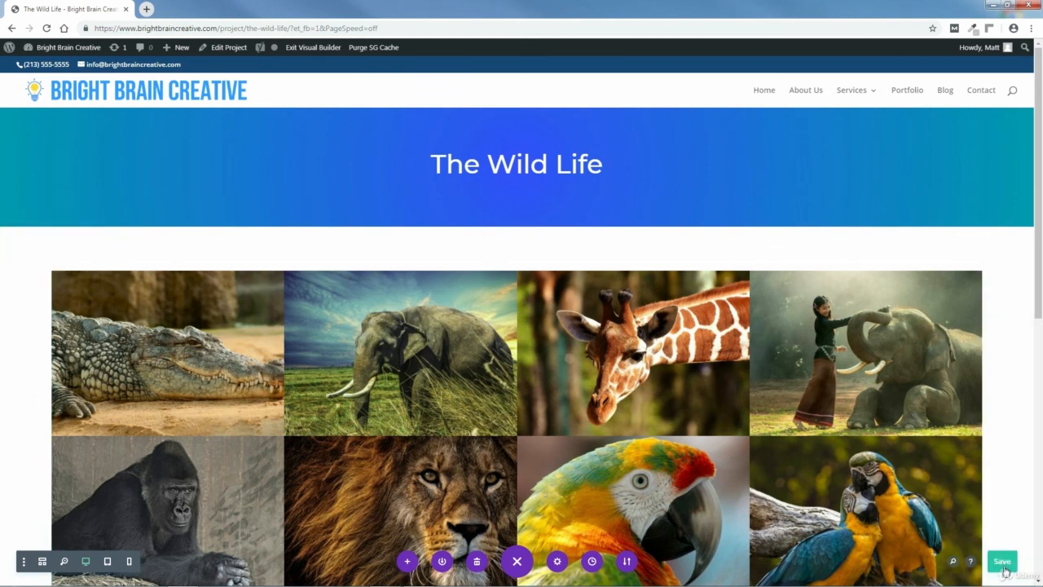
{"action": "left_click", "coordinate": [1003, 564]}
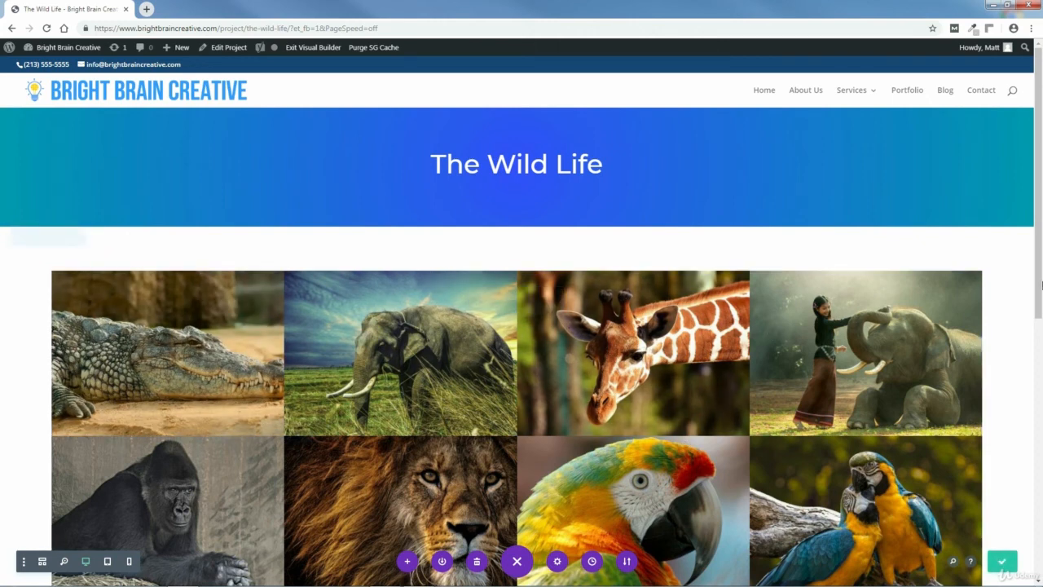
{"action": "left_click", "coordinate": [314, 48]}
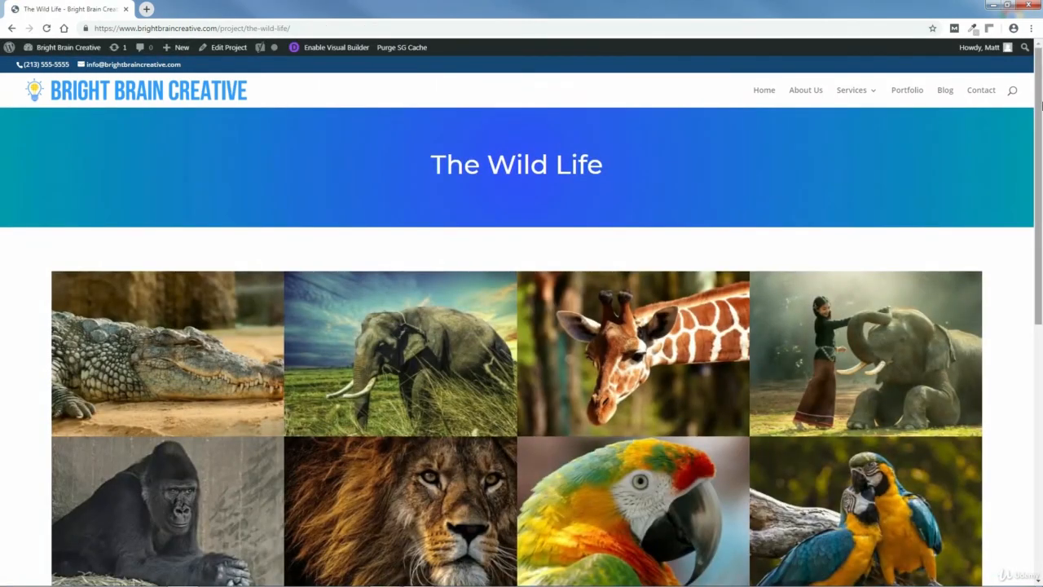
- Examine the live gallery page, browsing the enlarged photos from the crocodile to the lion portrait and checking the page down to the footer
{"action": "left_click_drag", "start_coordinate": [1042, 105], "coordinate": [1041, 186]}
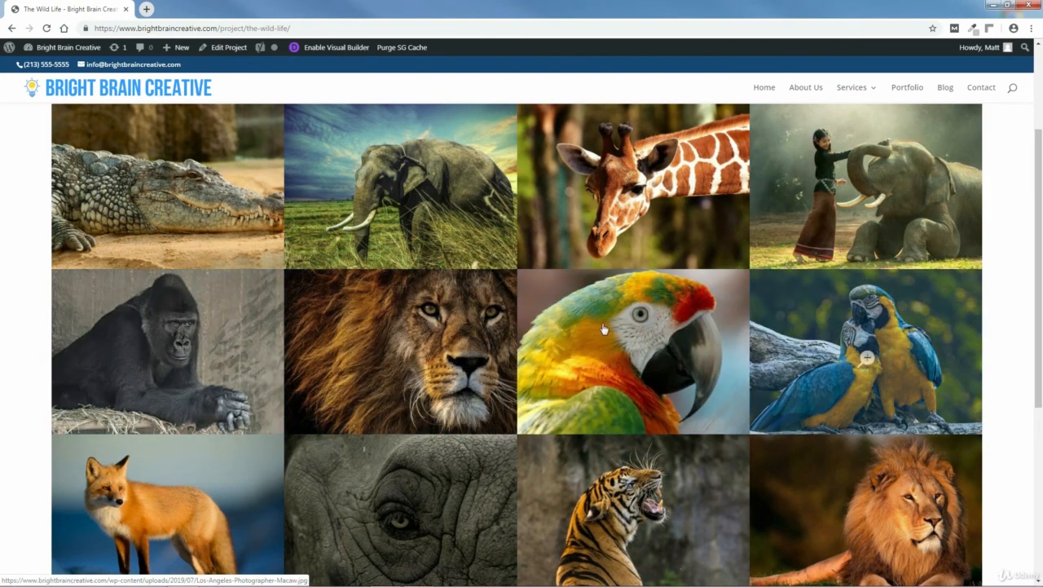
{"action": "left_click", "coordinate": [198, 178]}
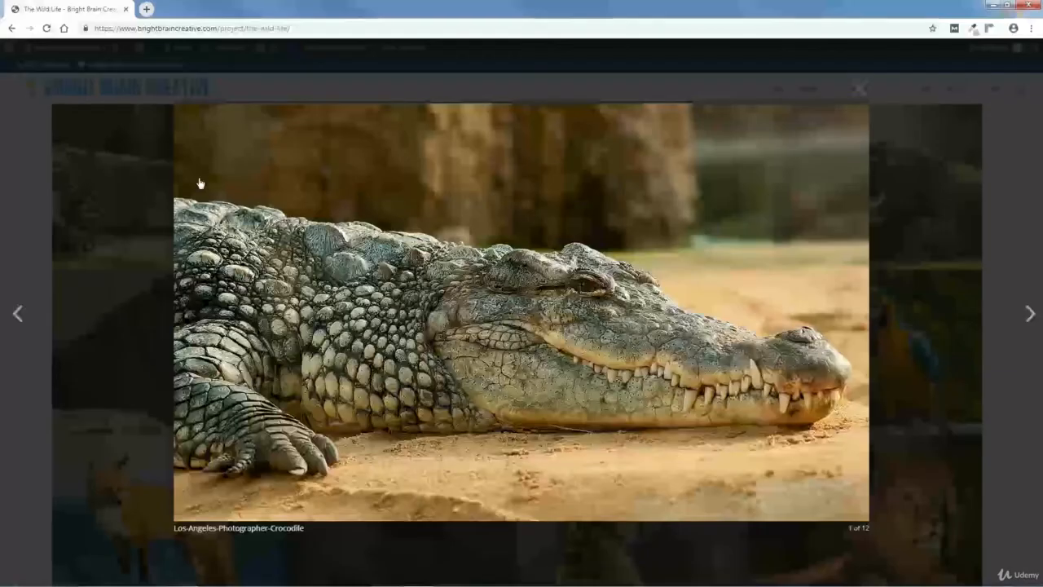
{"action": "left_click", "coordinate": [1031, 319]}
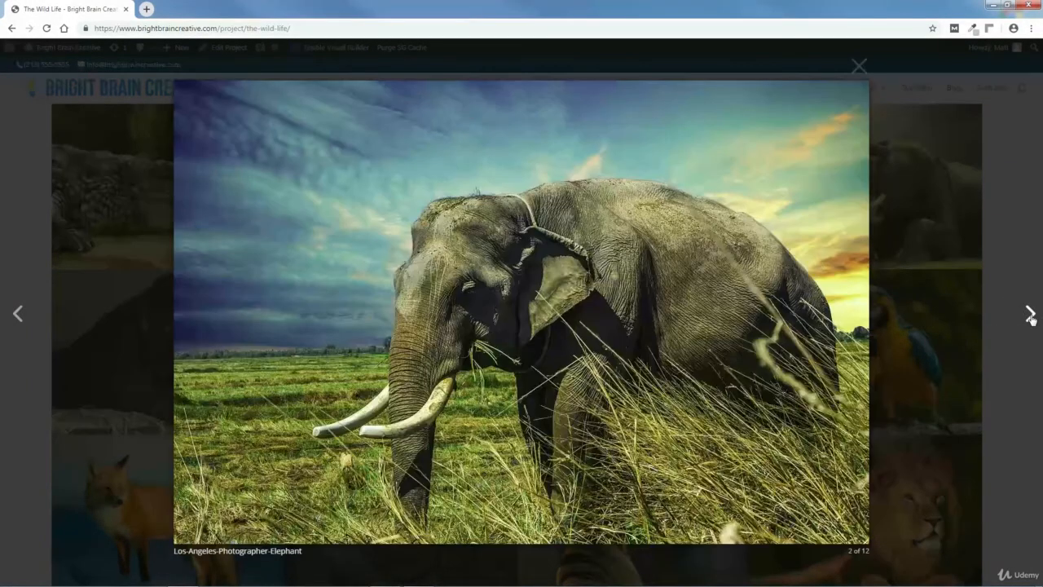
{"action": "left_click", "coordinate": [1031, 320]}
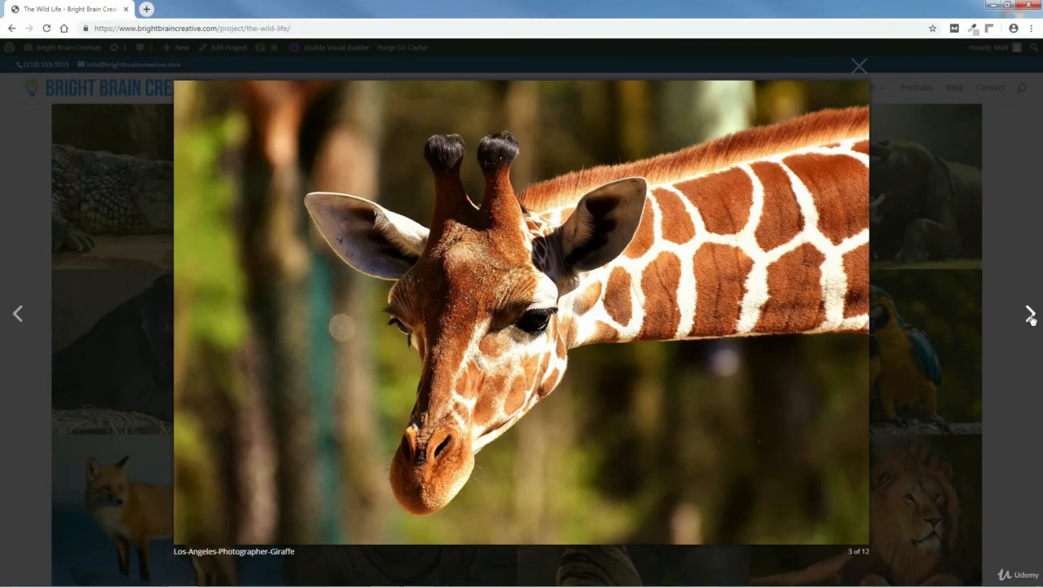
{"action": "left_click", "coordinate": [1031, 320]}
{"action": "left_click", "coordinate": [1031, 320]}
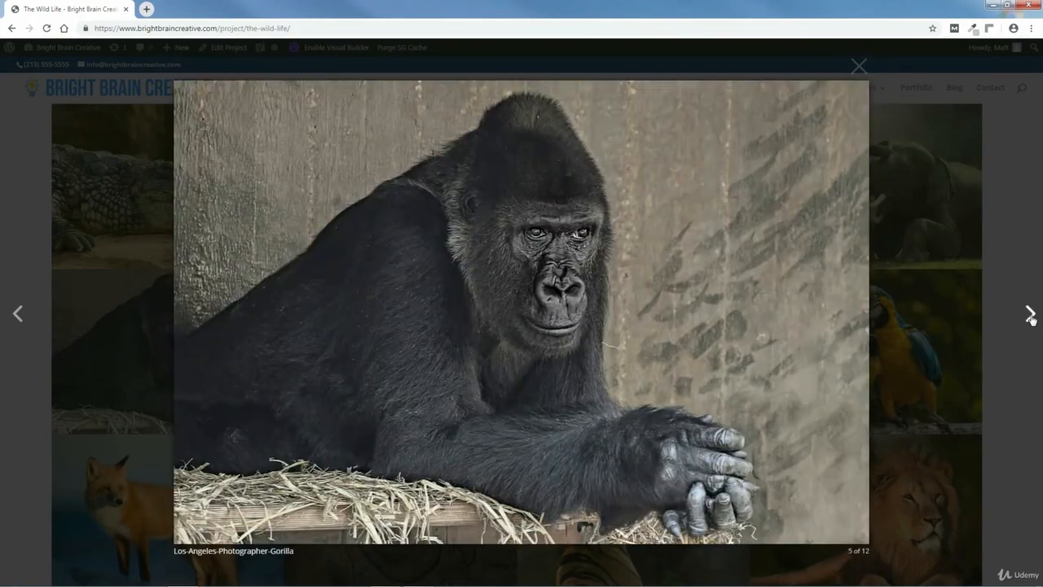
{"action": "left_click", "coordinate": [1031, 320]}
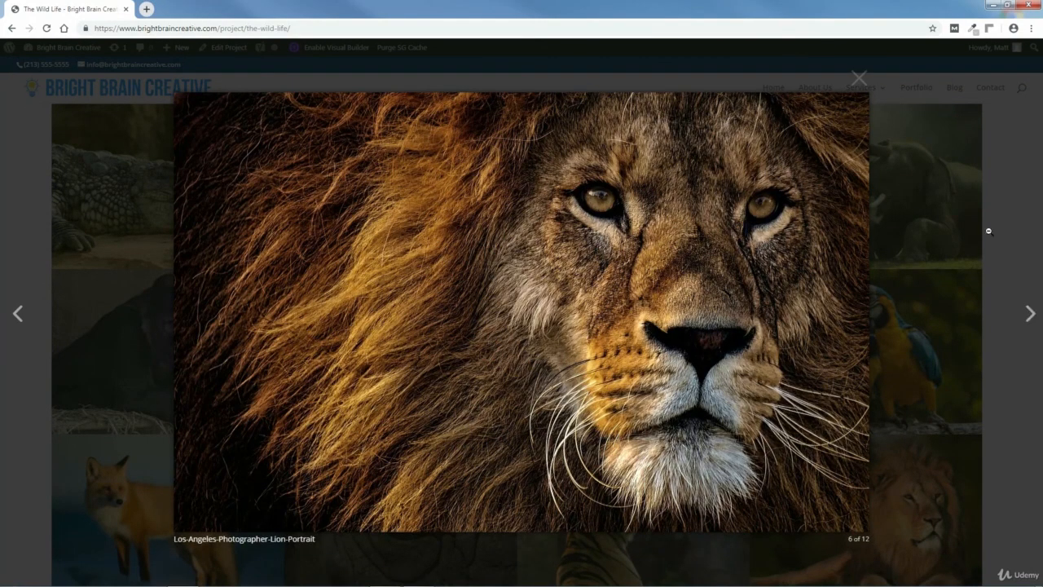
{"action": "left_click", "coordinate": [859, 78]}
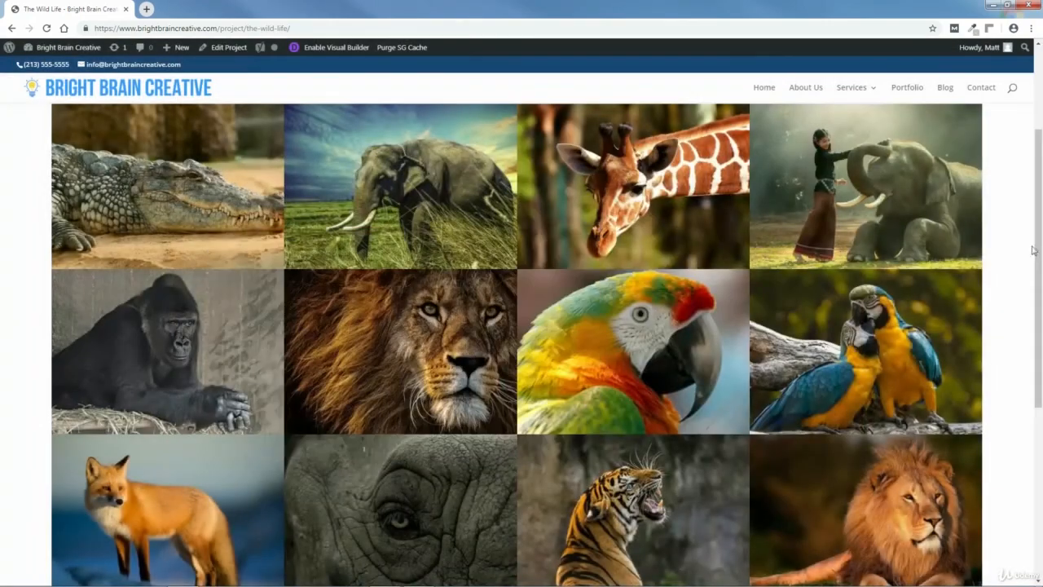
{"action": "scroll", "coordinate": [979, 346], "scroll_direction": "down", "scroll_amount": 3}
{"action": "scroll", "coordinate": [978, 346], "scroll_direction": "down", "scroll_amount": 5}
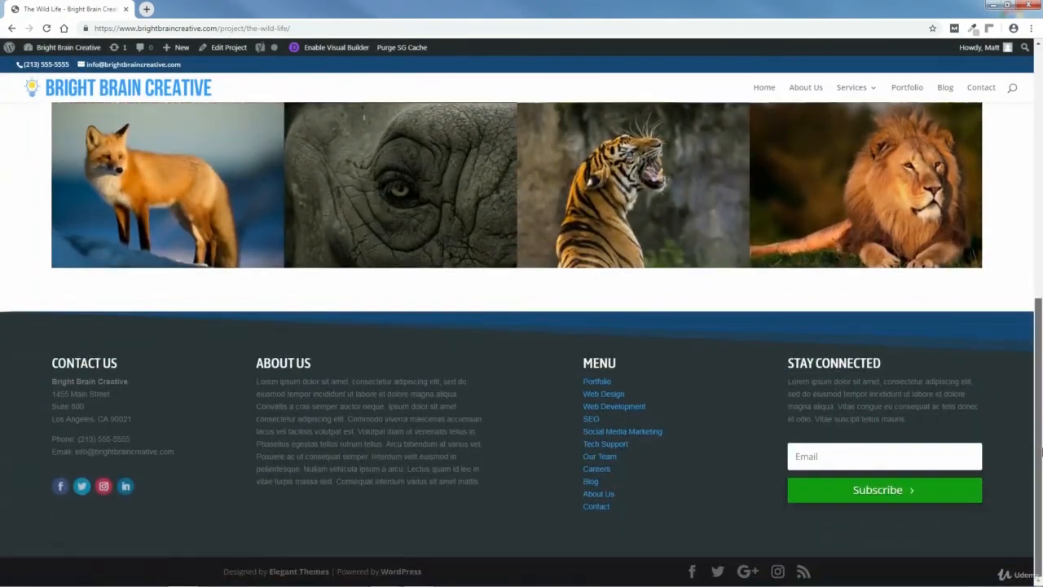